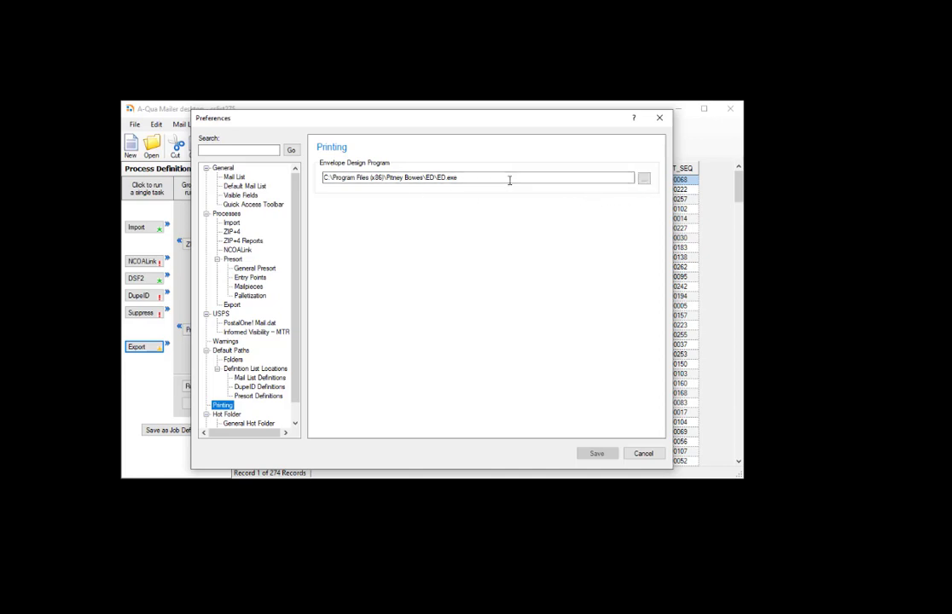
- Start an export of the mail list with records in Presort order, Ascending, and continue to the file settings
left_click(646, 454)
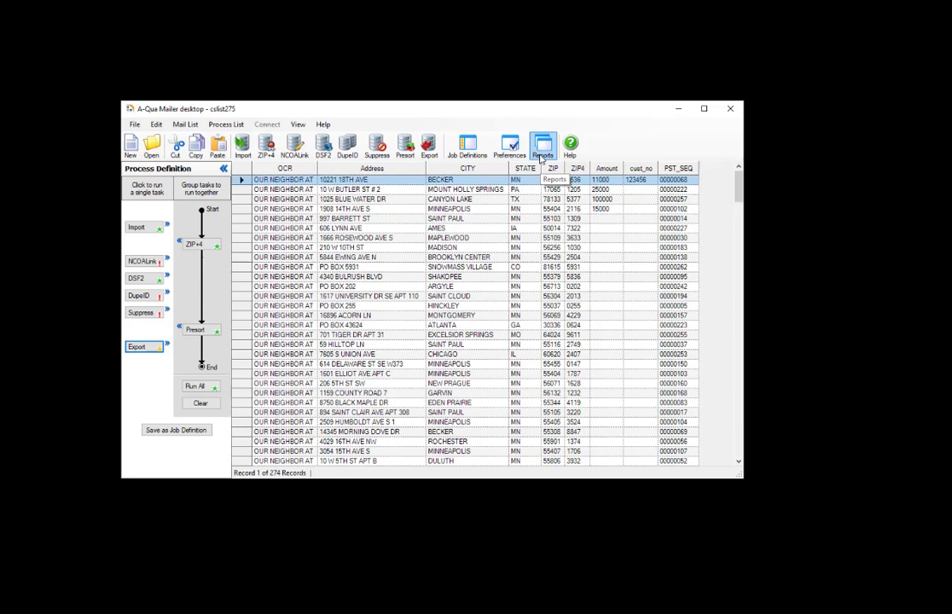
left_click(139, 347)
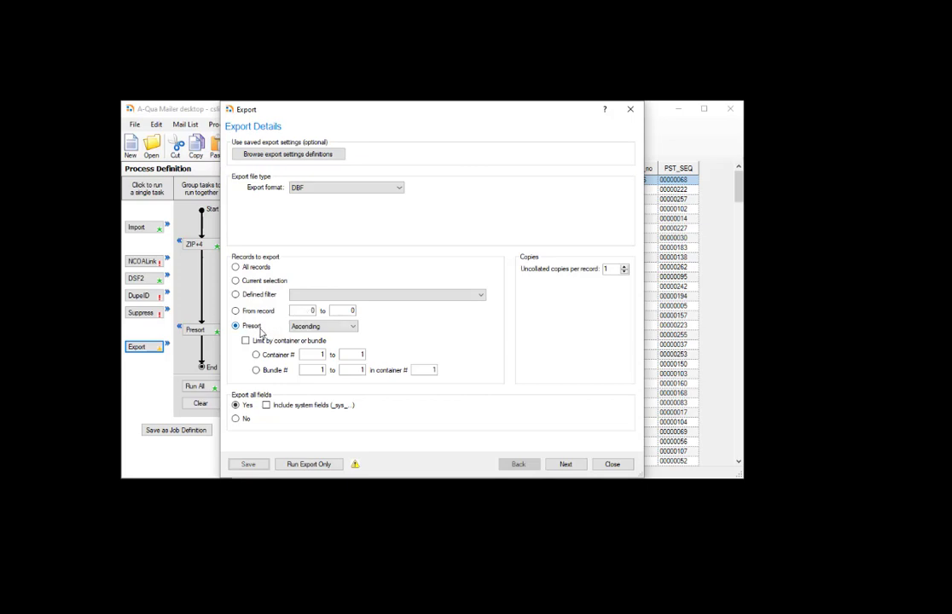
left_click(353, 328)
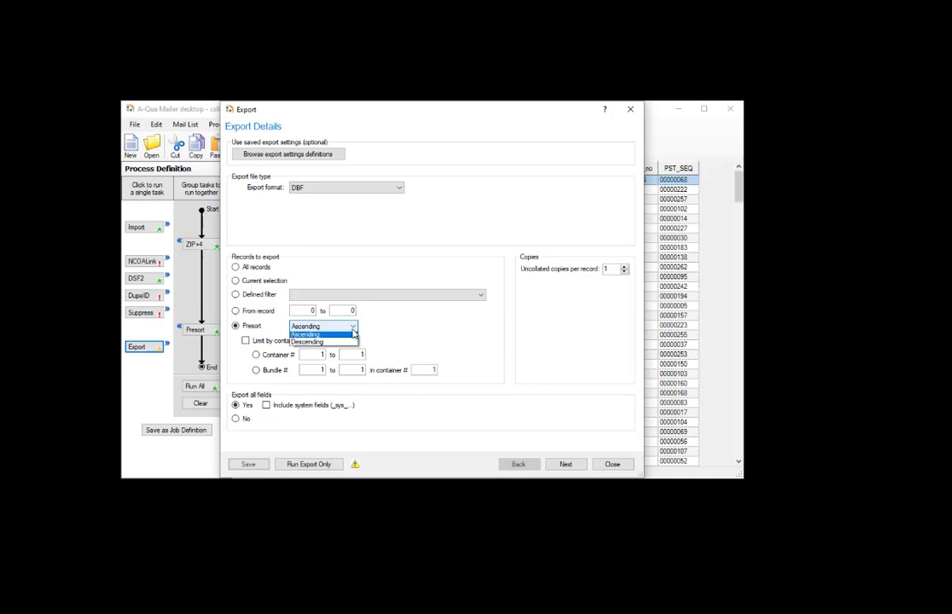
left_click(352, 335)
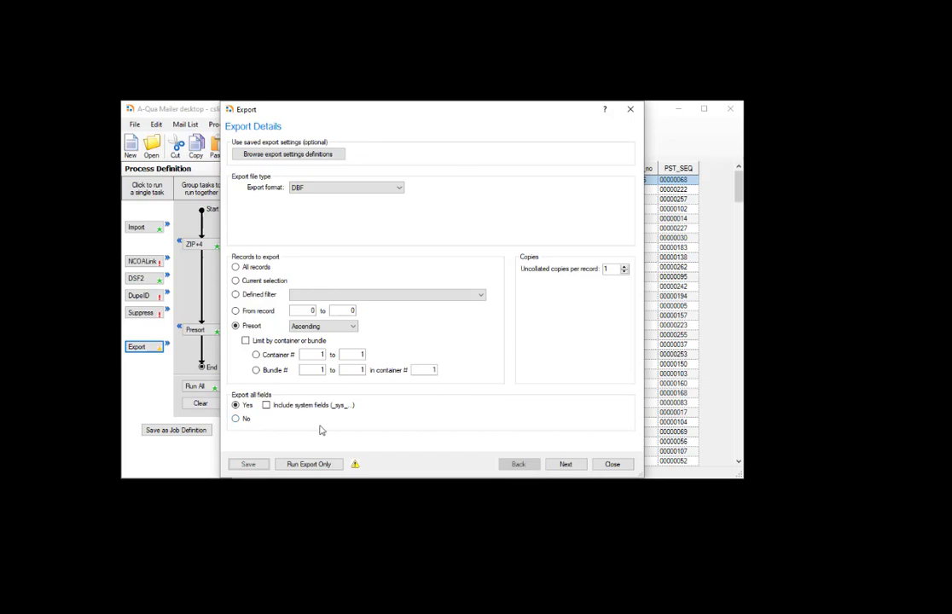
left_click(565, 465)
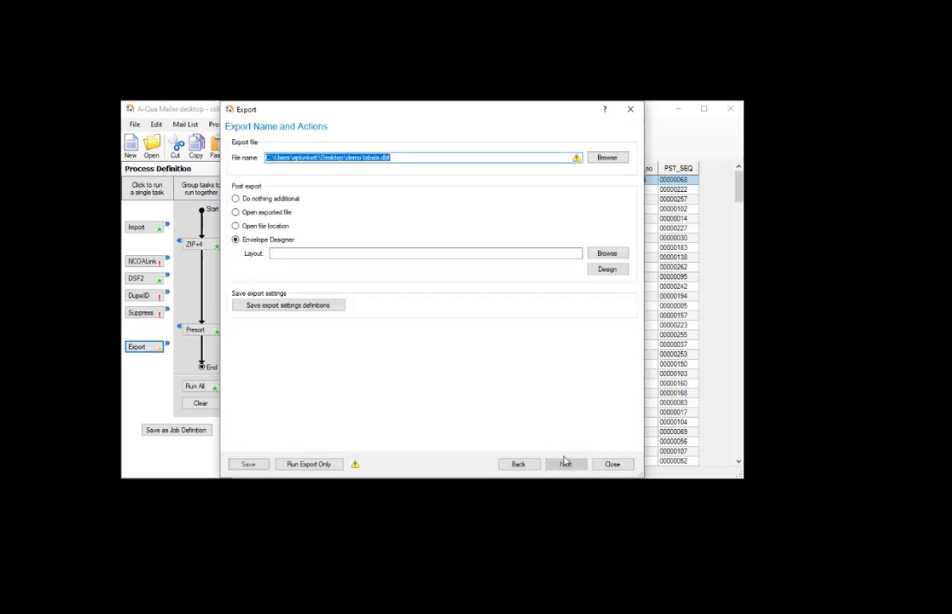
- Set the export file to labelout.dbf in the demo folder on the Desktop
left_click(484, 158)
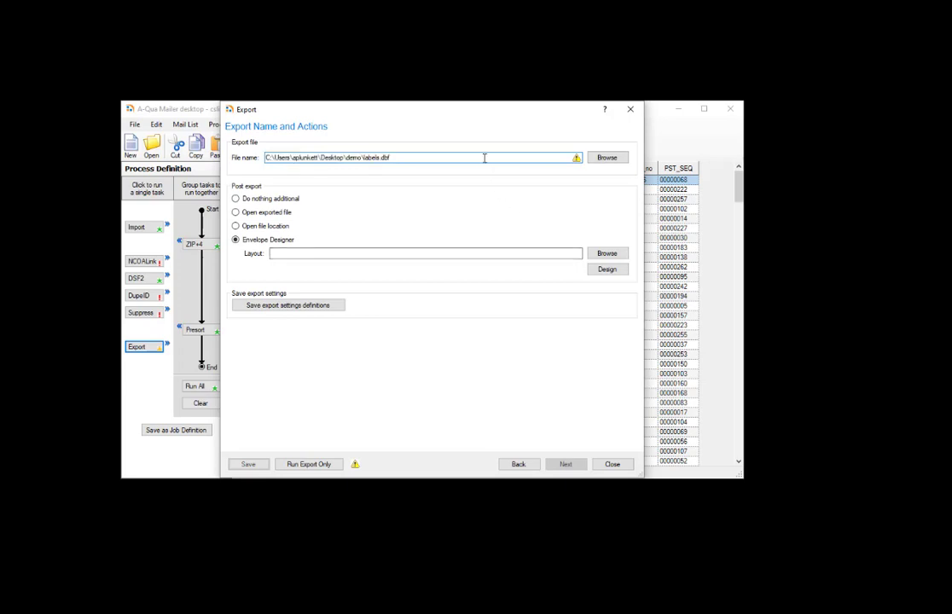
left_click(608, 159)
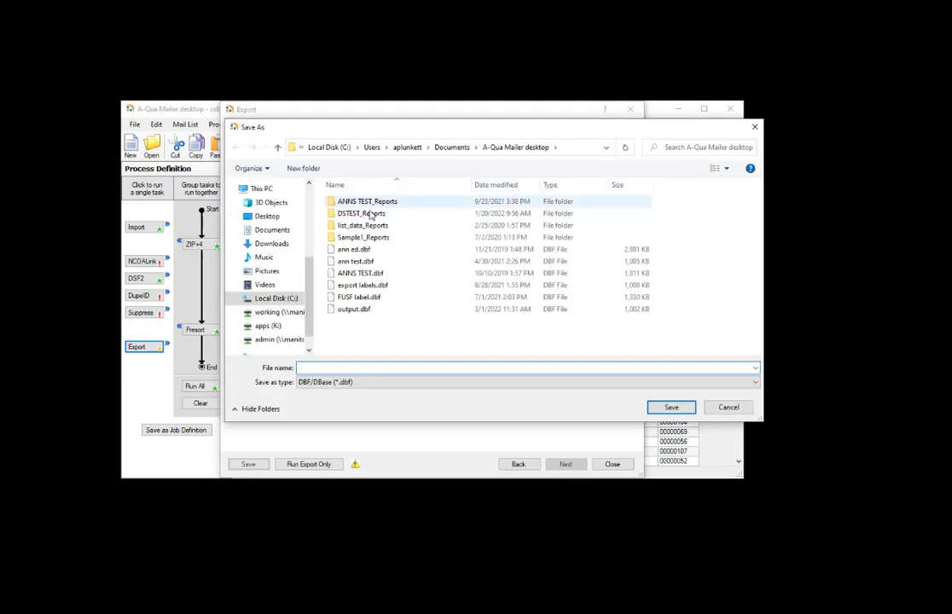
left_click(267, 216)
double_click(346, 202)
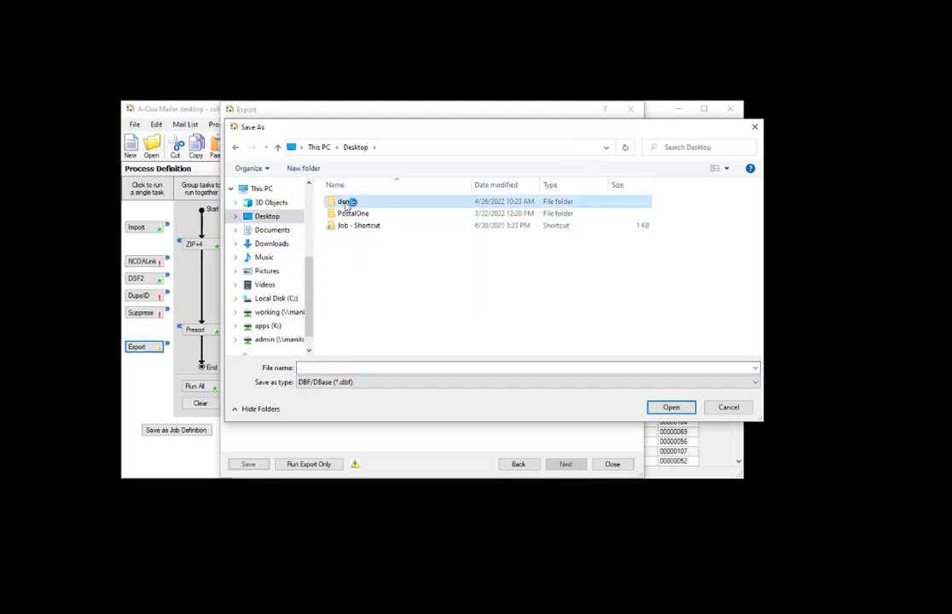
left_click(335, 367)
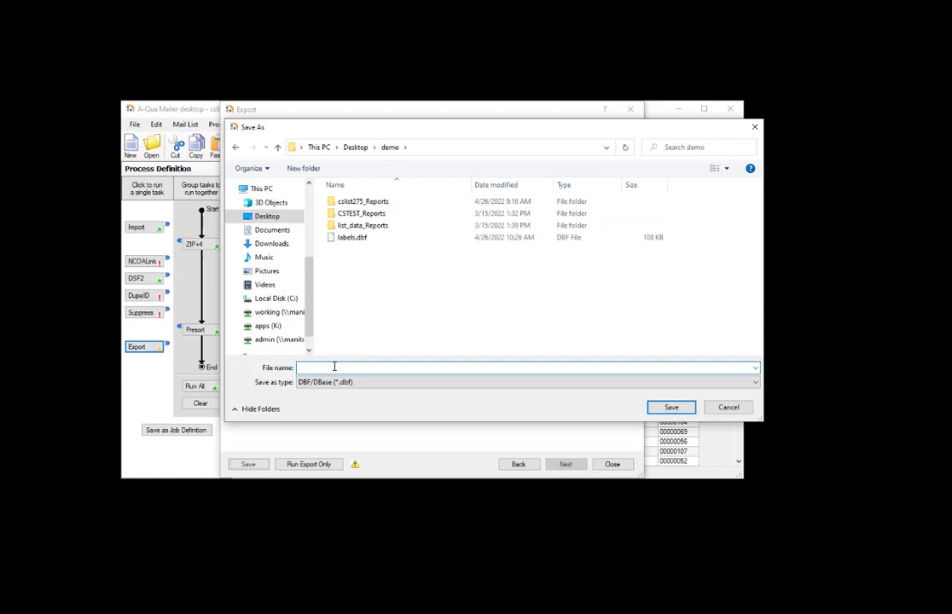
type("label")
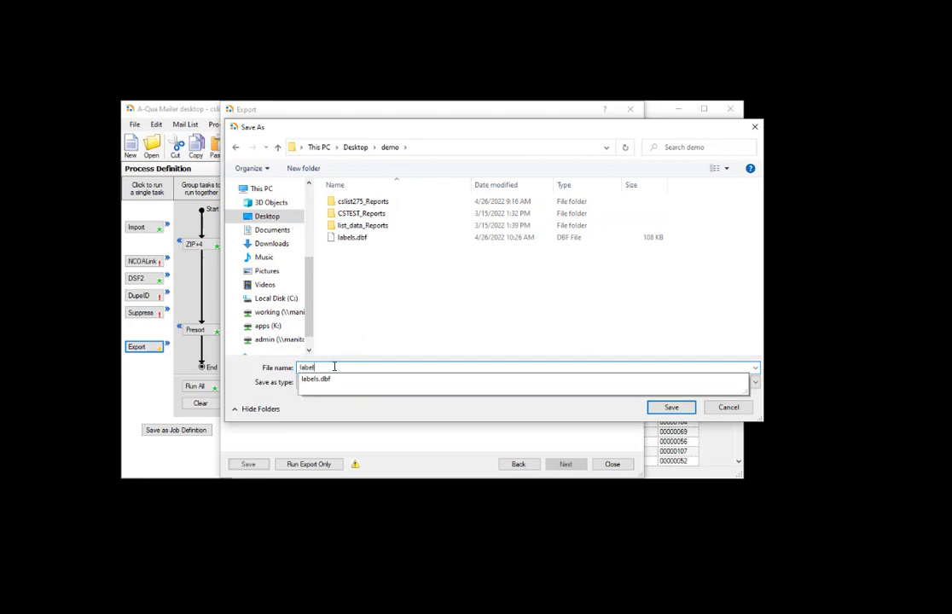
type("out")
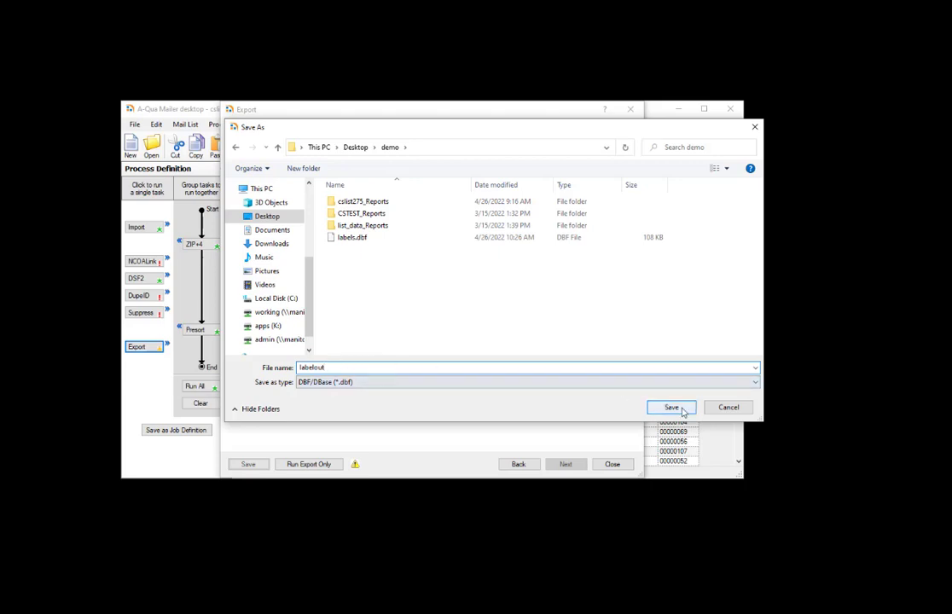
left_click(682, 410)
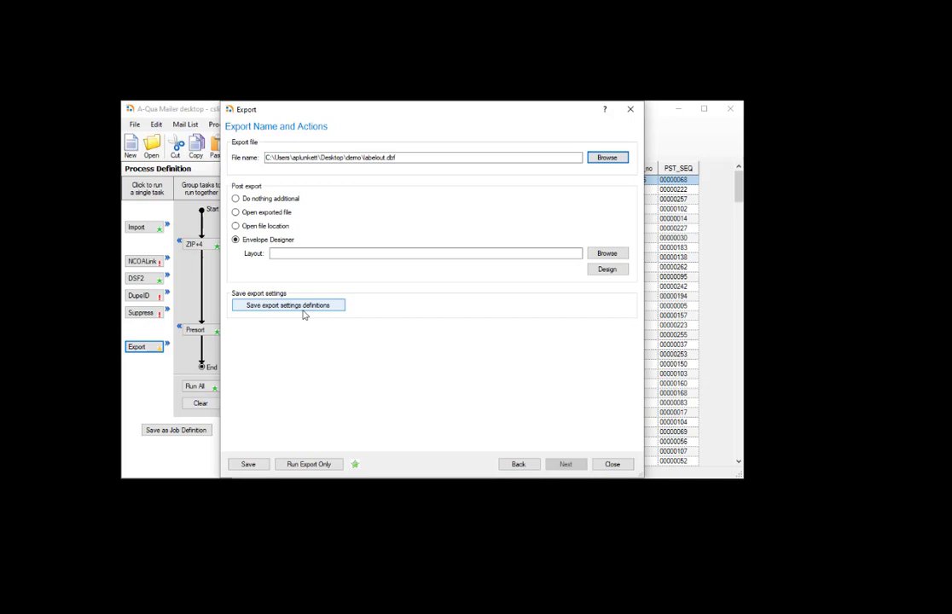
- Run the export only and browse the Envelope Designer help topics
left_click(322, 464)
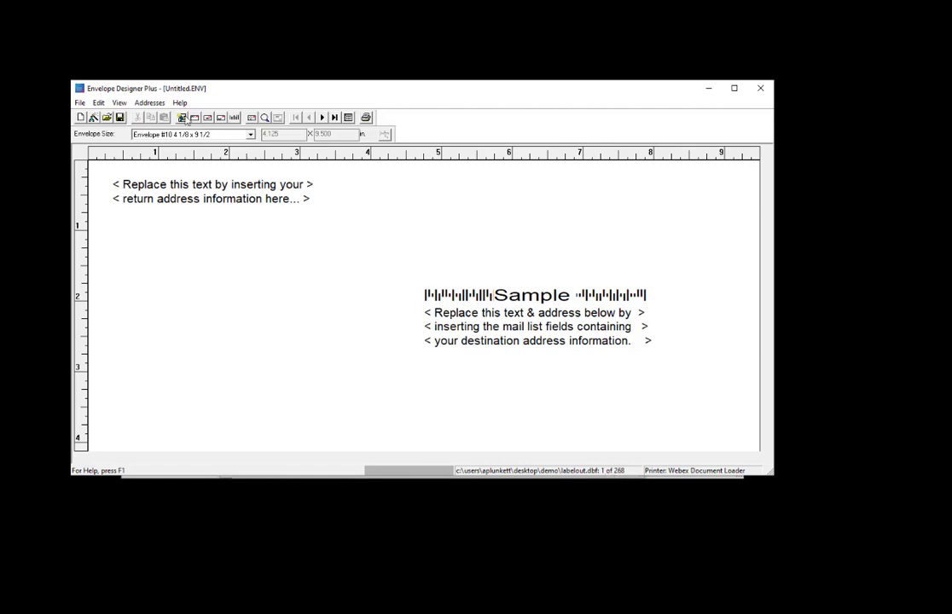
left_click(180, 103)
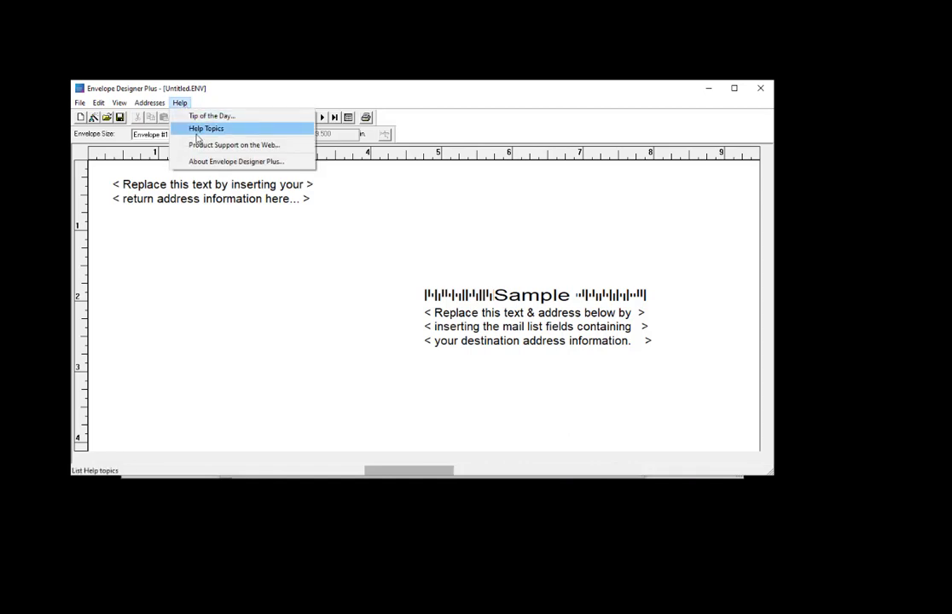
left_click(206, 129)
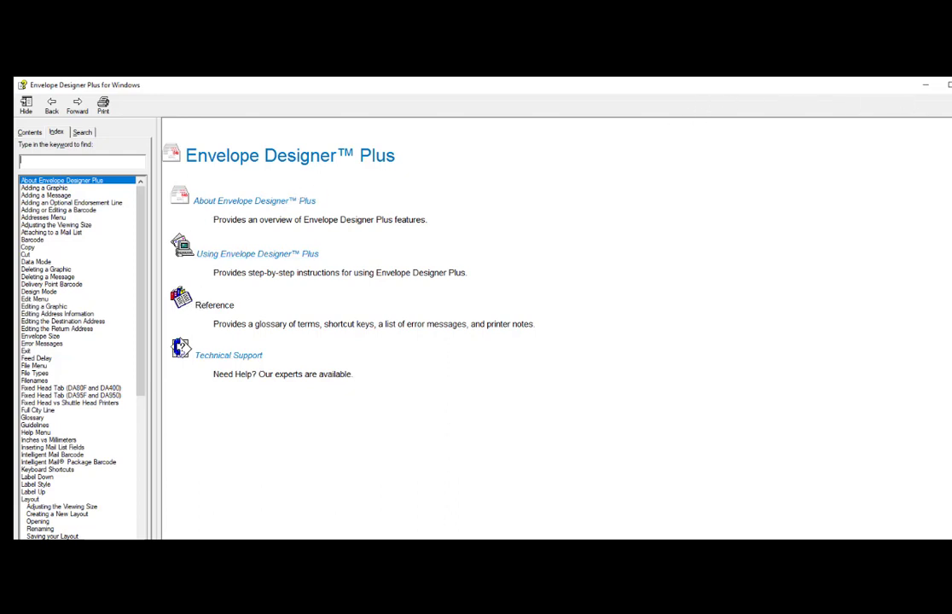
left_click(926, 84)
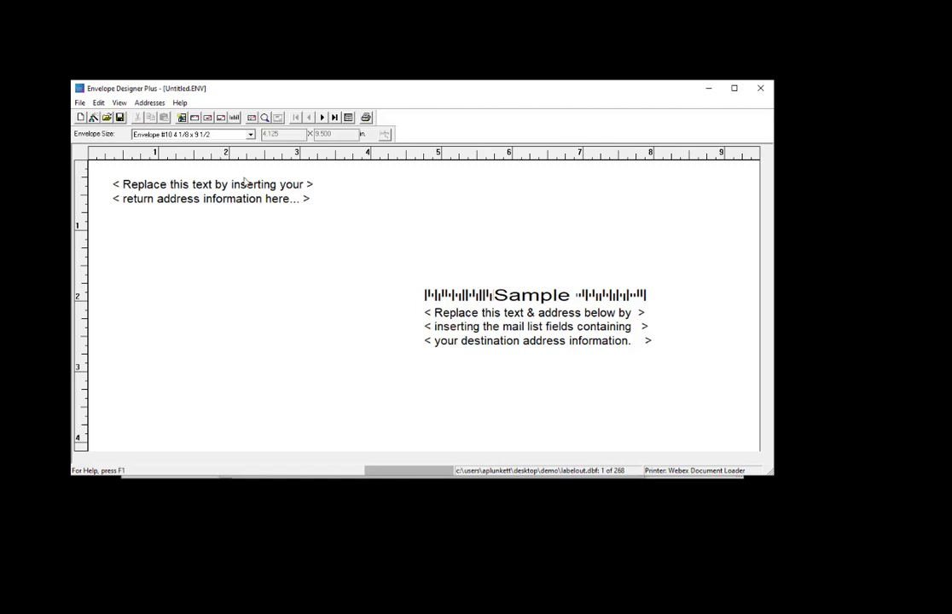
- Create a new envelope layout sized Envelope #10 4 1/8 x 9 1/2
left_click(79, 103)
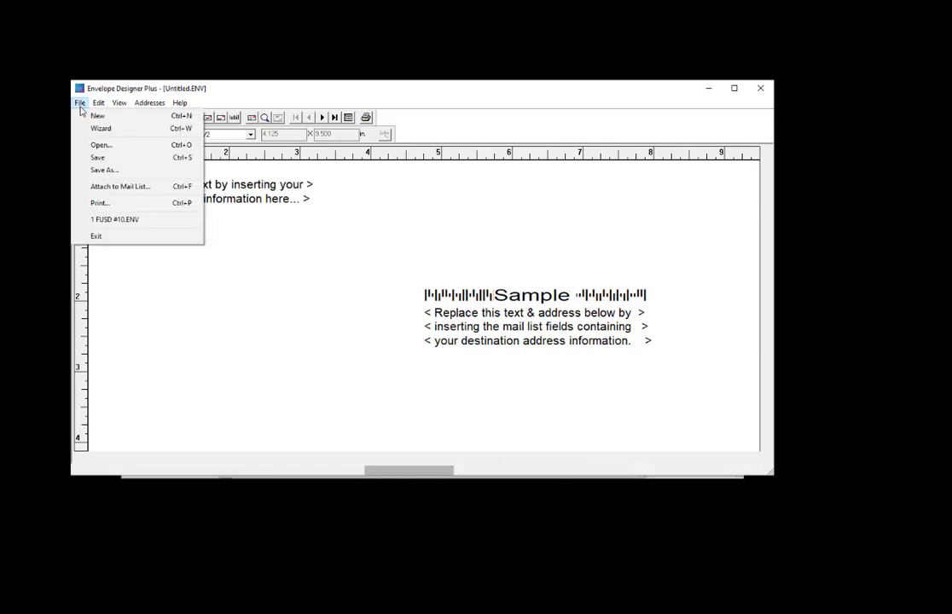
left_click(94, 116)
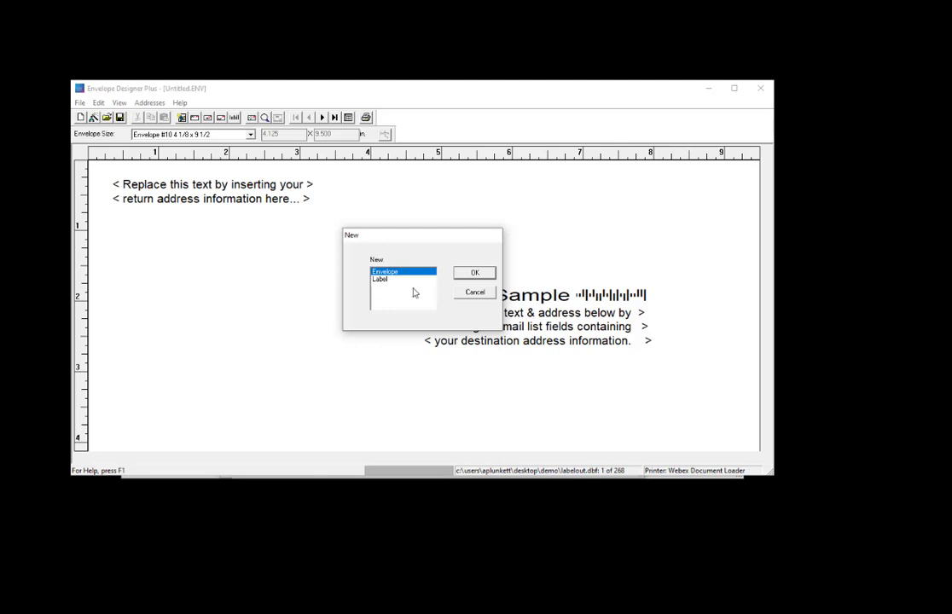
left_click(476, 274)
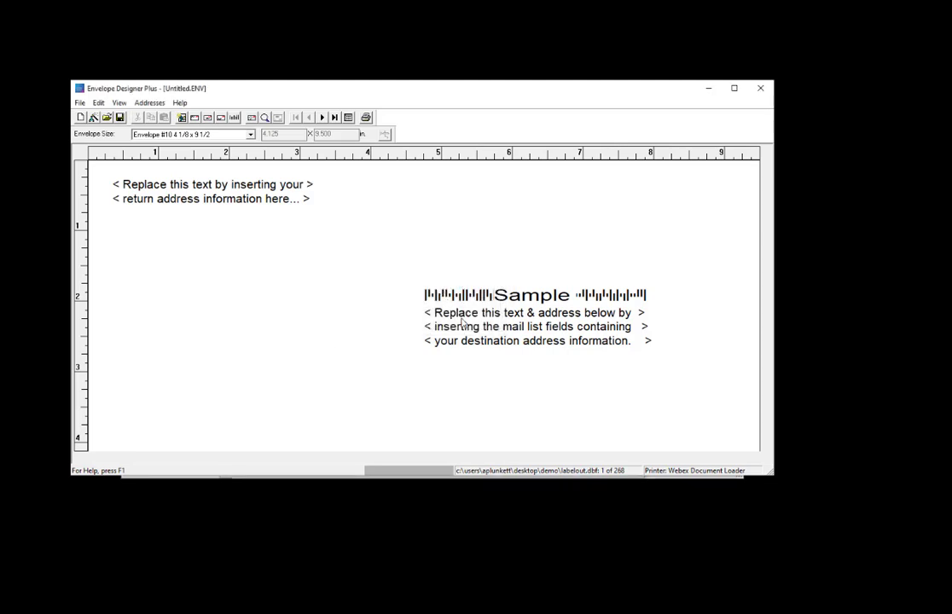
left_click(251, 135)
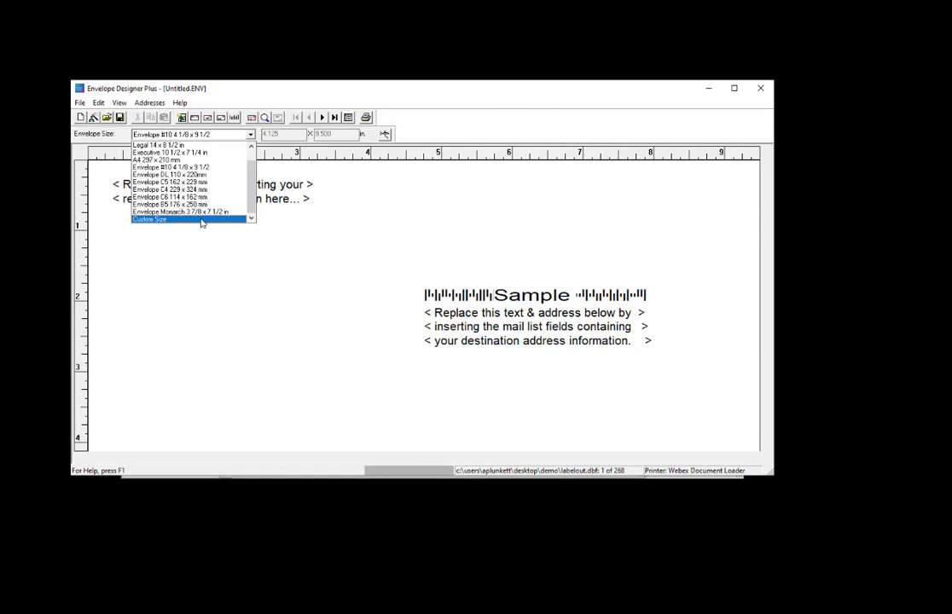
left_click(204, 168)
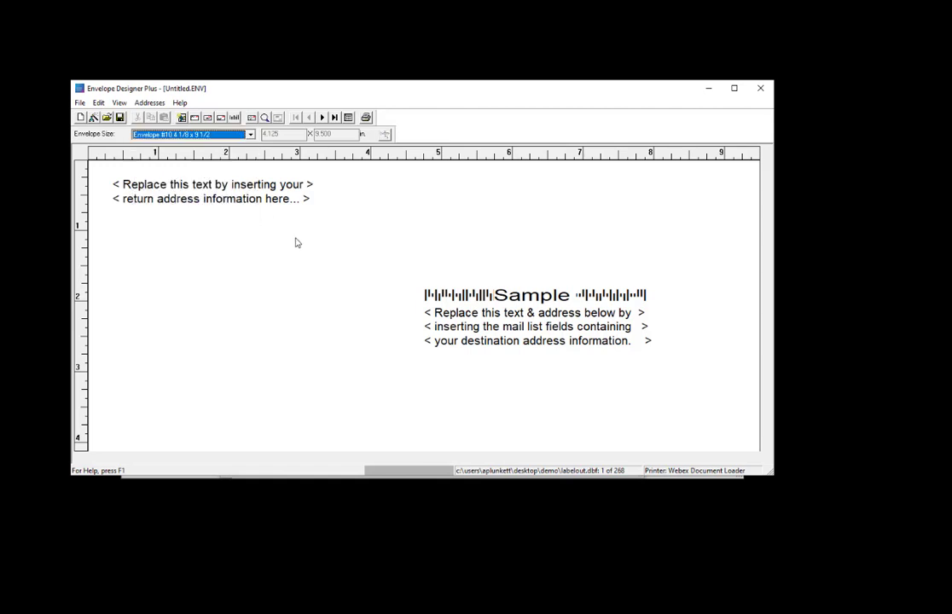
- Open the destination address block for editing and delete its placeholder text
left_click(516, 333)
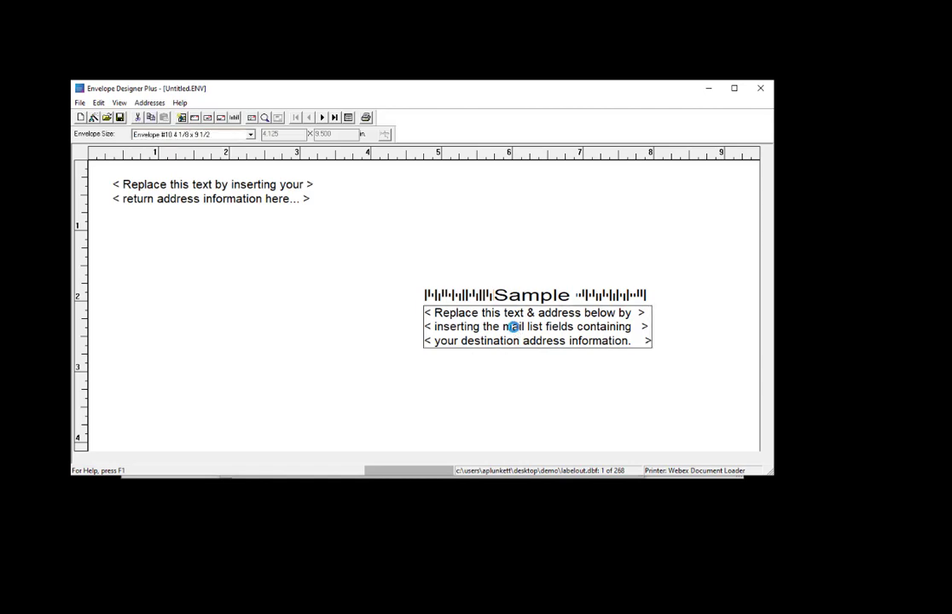
double_click(516, 333)
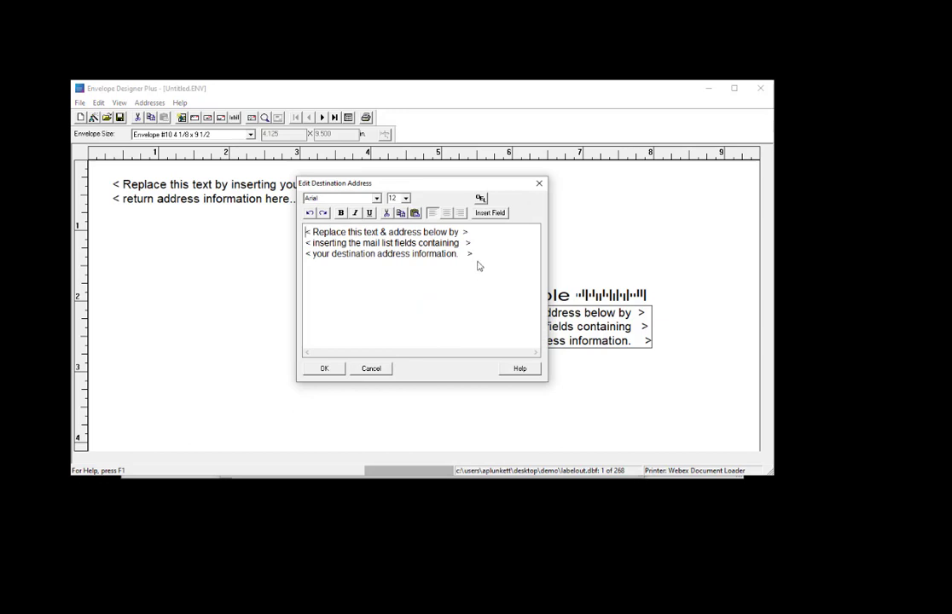
left_click_drag(473, 255, 302, 229)
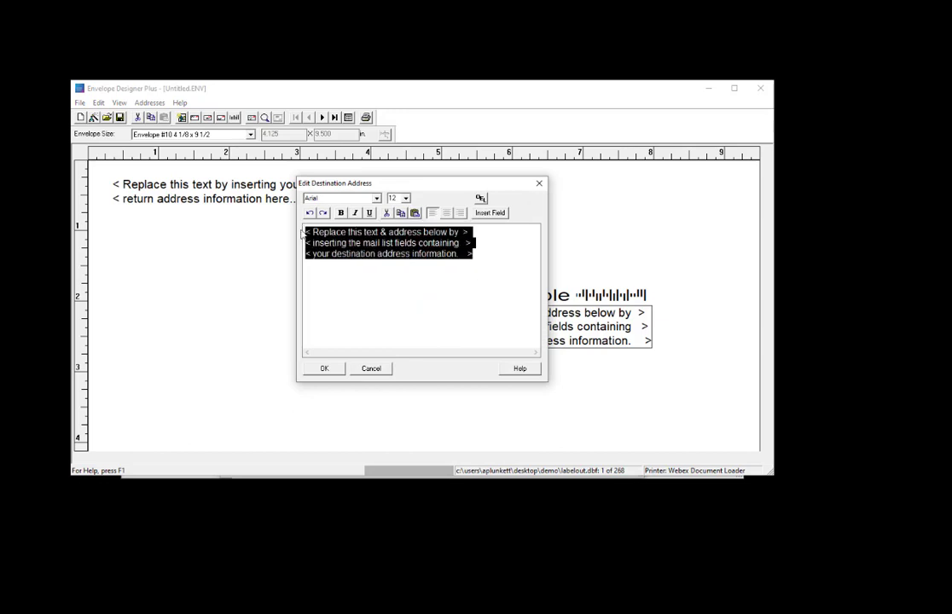
key("Delete")
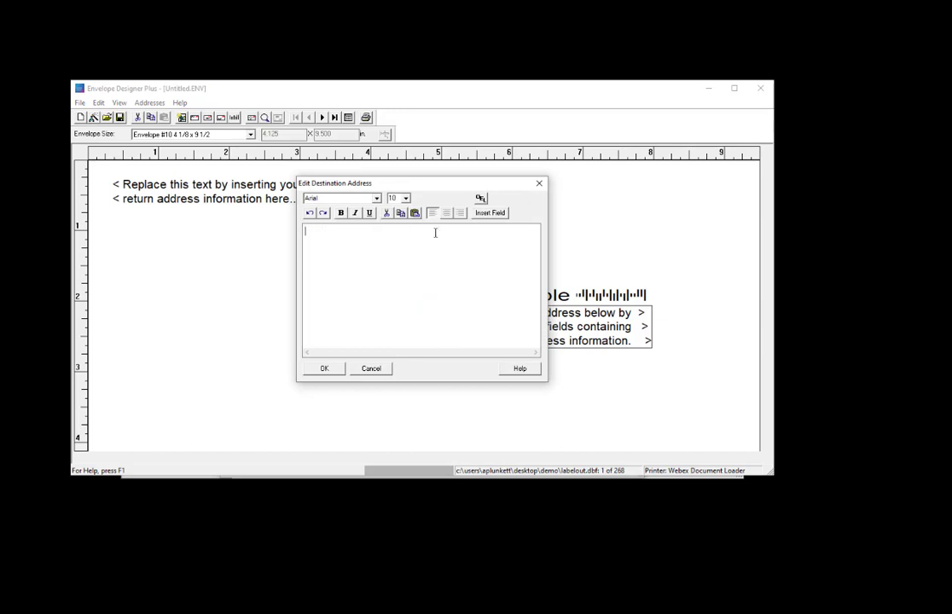
- Insert the endorse mail list field into the destination address
left_click(490, 213)
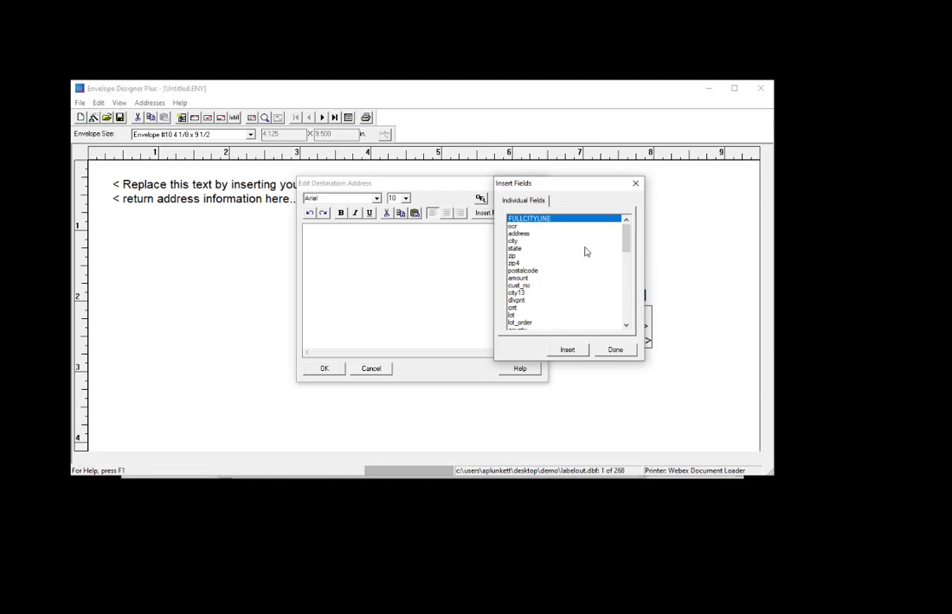
left_click_drag(624, 245, 586, 302)
scroll(548, 260, "up", 3)
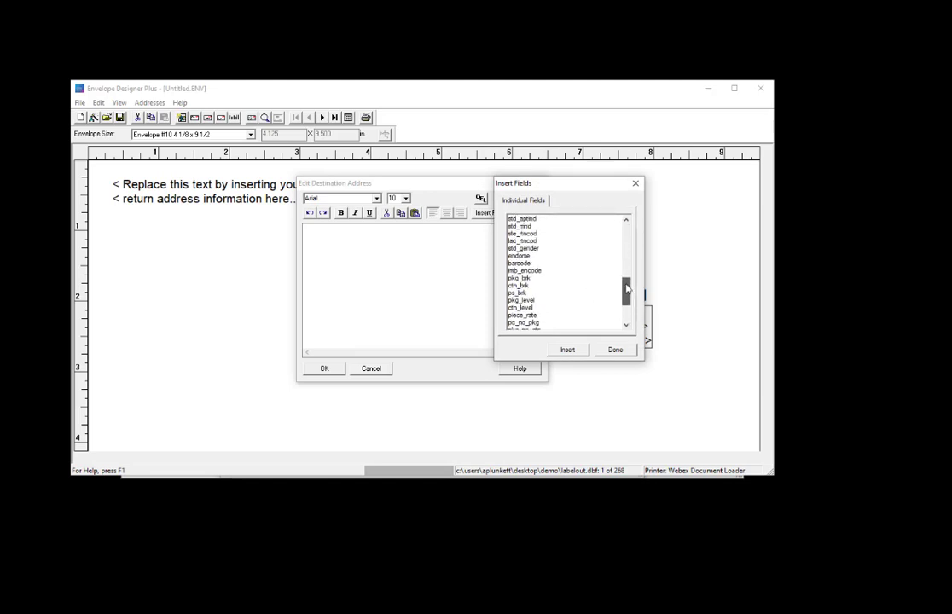
double_click(533, 256)
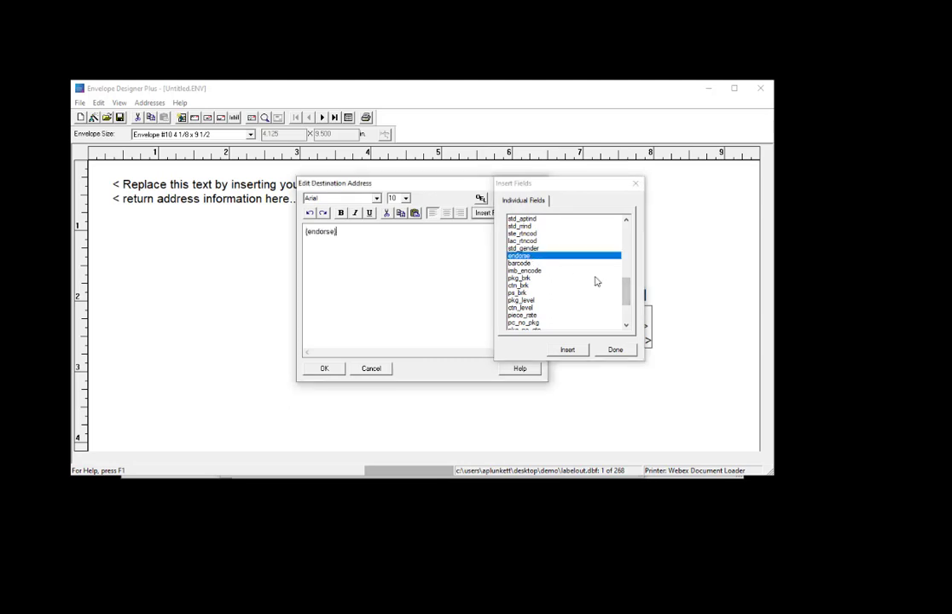
- Insert the ocr, address, city, state, zip and zip4 fields after the endorse field
left_click_drag(623, 296, 627, 239)
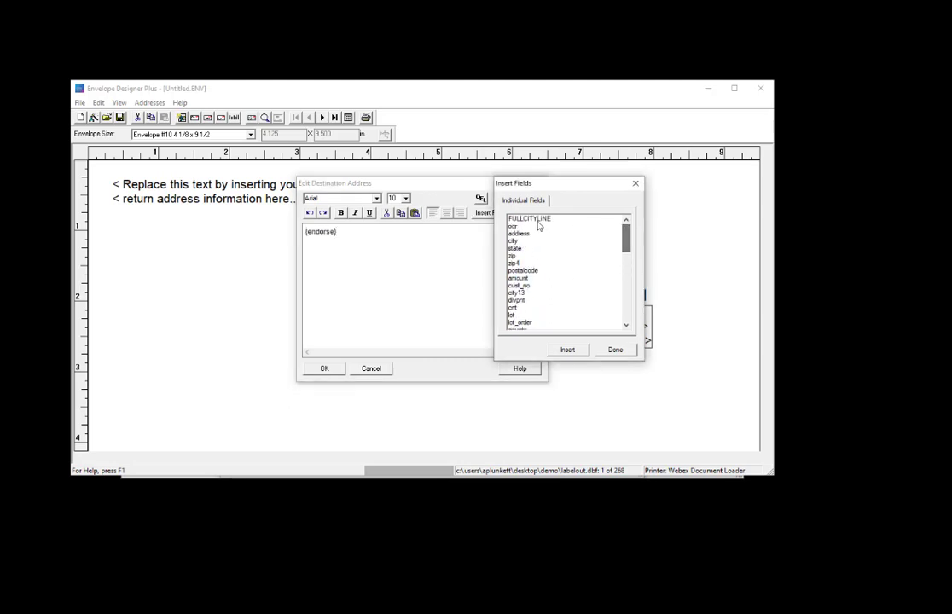
left_click(519, 227)
double_click(520, 227)
double_click(518, 234)
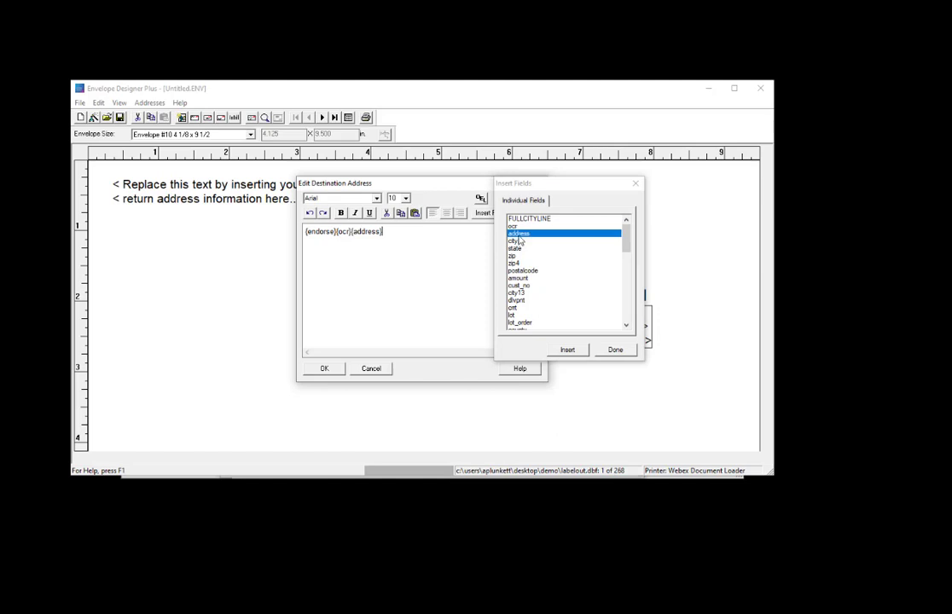
double_click(514, 241)
double_click(515, 248)
double_click(514, 256)
left_click(517, 264)
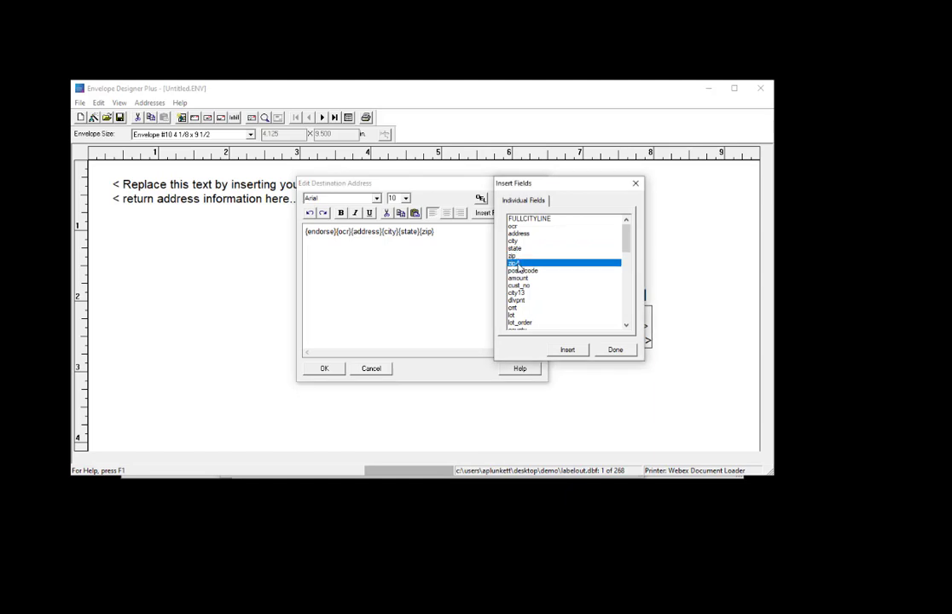
double_click(517, 264)
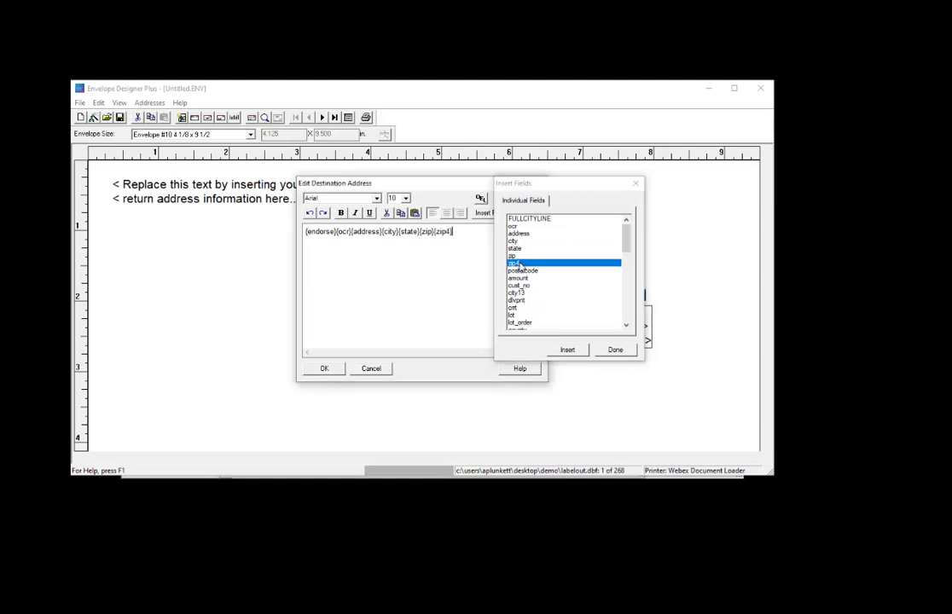
left_click(567, 349)
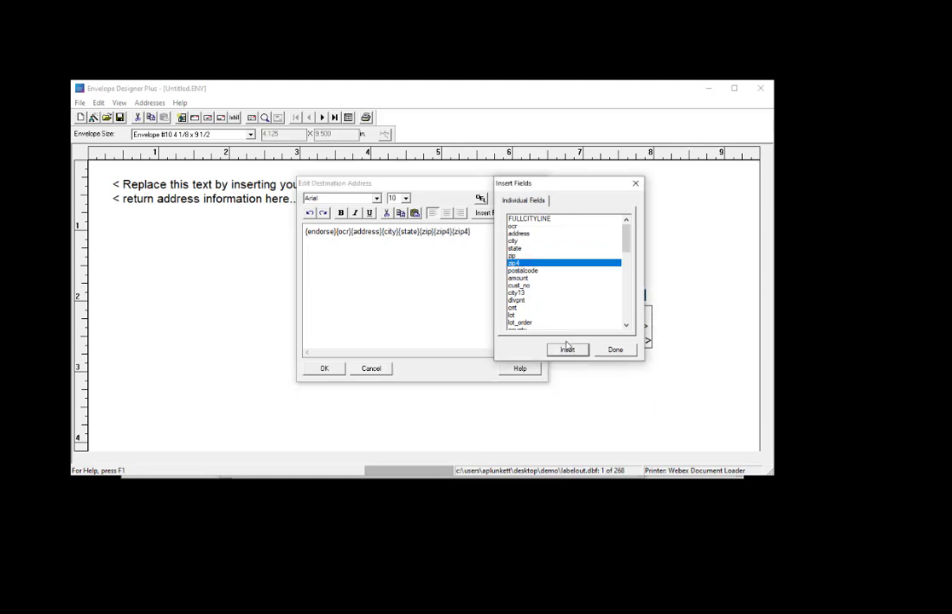
left_click(611, 351)
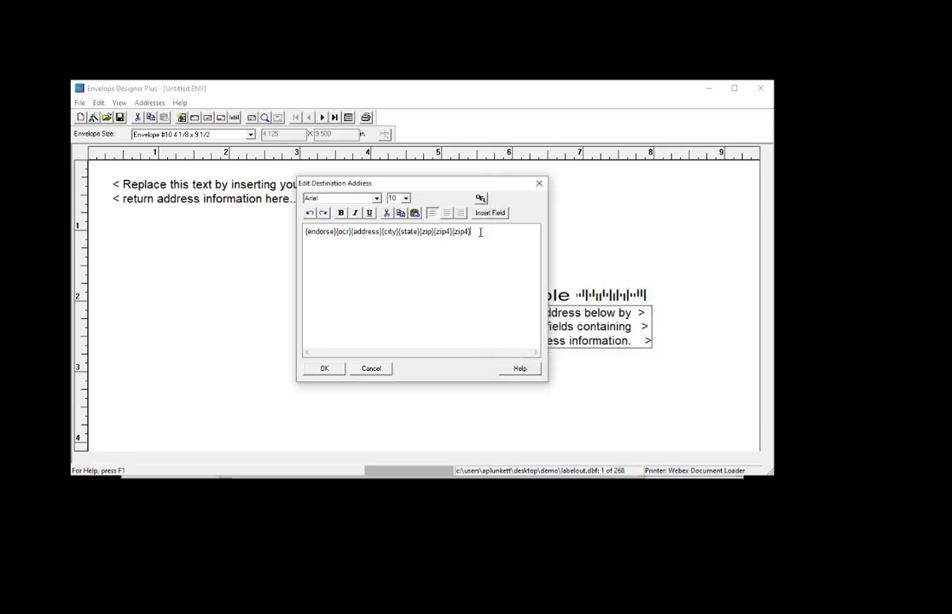
- Arrange the destination address fields on four lines: endorse, ocr, address, and city state zip-zip4
key("BackSpace")
left_click(337, 231)
key("Return")
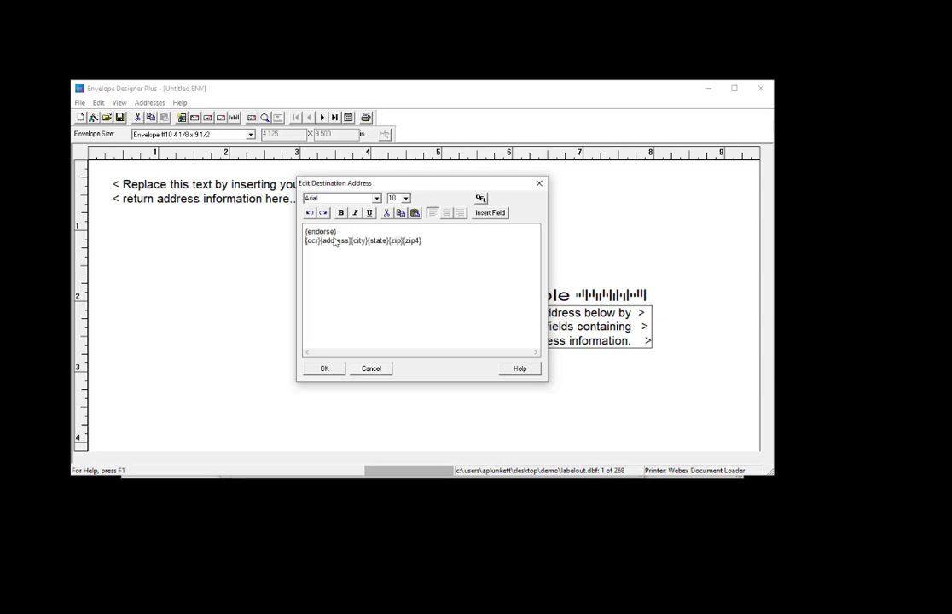
left_click(320, 241, "shift")
left_click(320, 245)
key("Return")
key("Right")
key("Right")
key("Return")
key("Right")
key("Right")
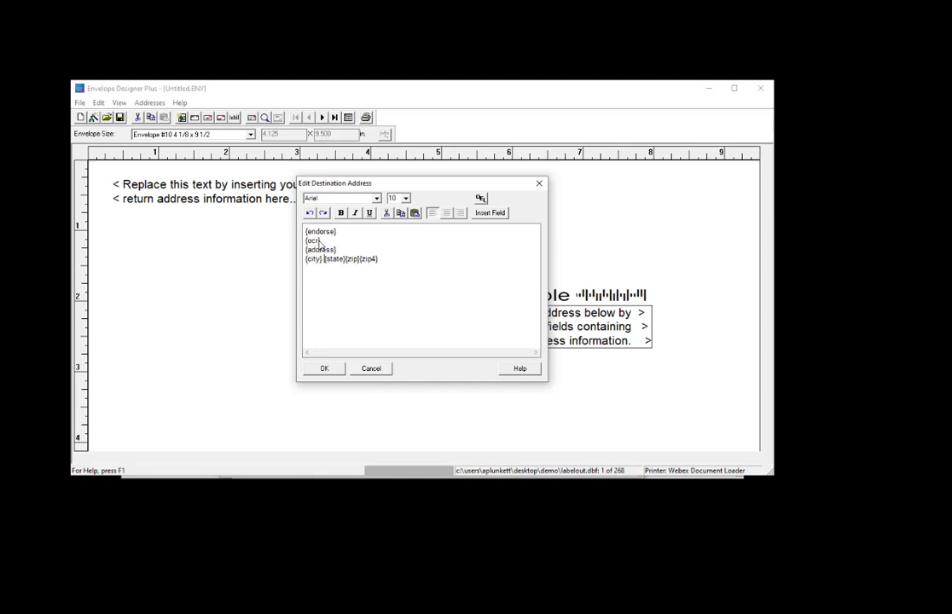
key("Right")
key("Right")
key("Right")
key("Right")
- Set all destination address text to 12 point and confirm the address block
left_click_drag(383, 259, 304, 228)
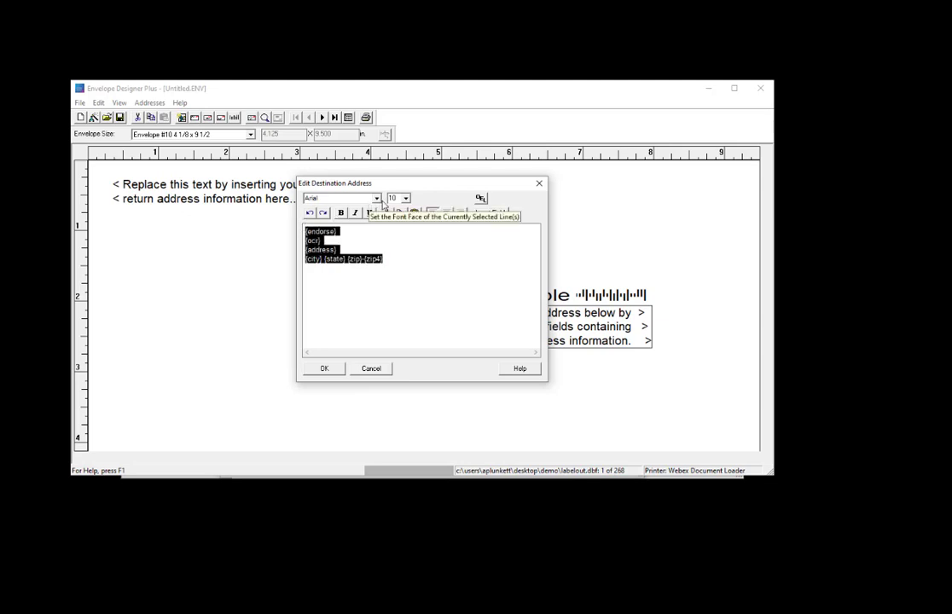
left_click(407, 198)
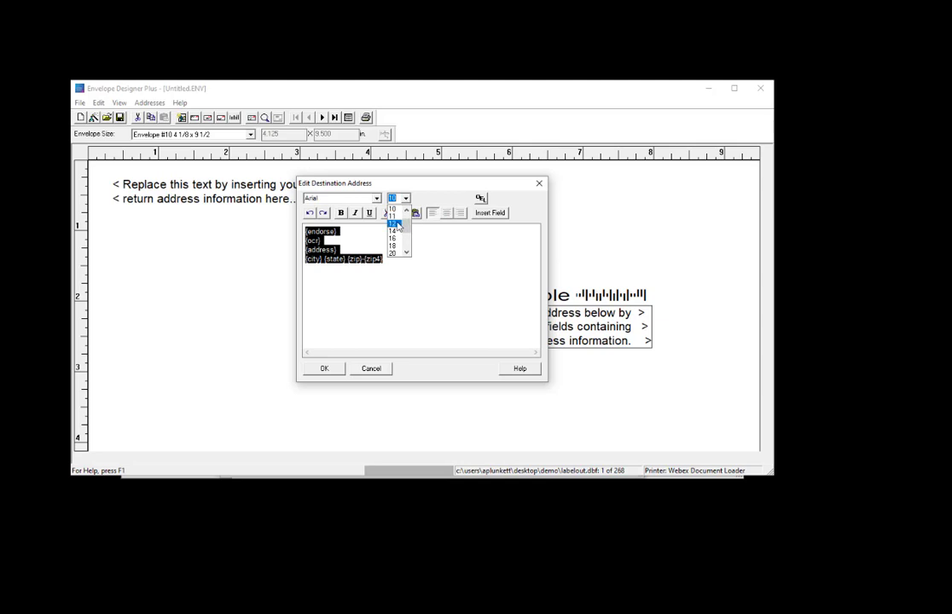
left_click(397, 224)
left_click(408, 285)
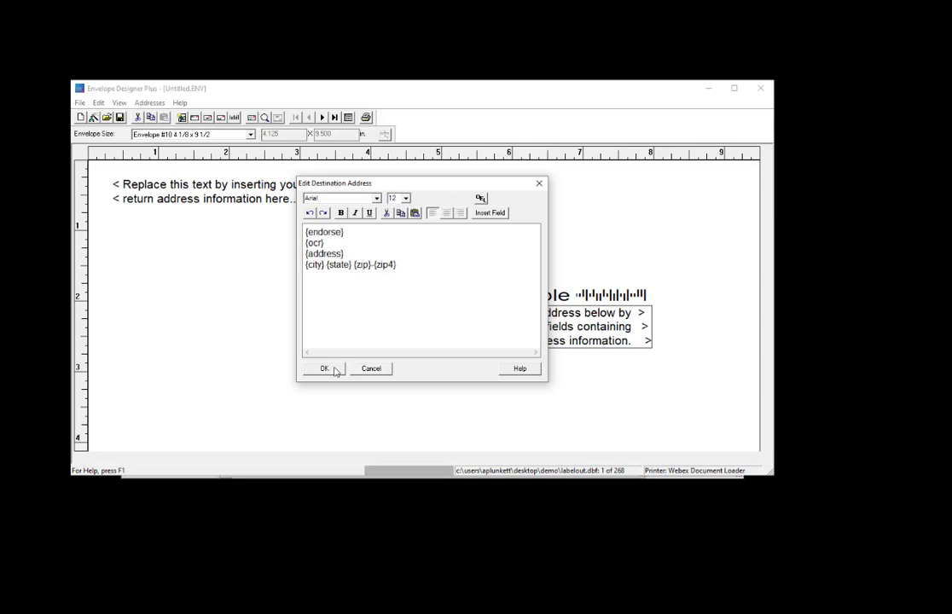
left_click(325, 369)
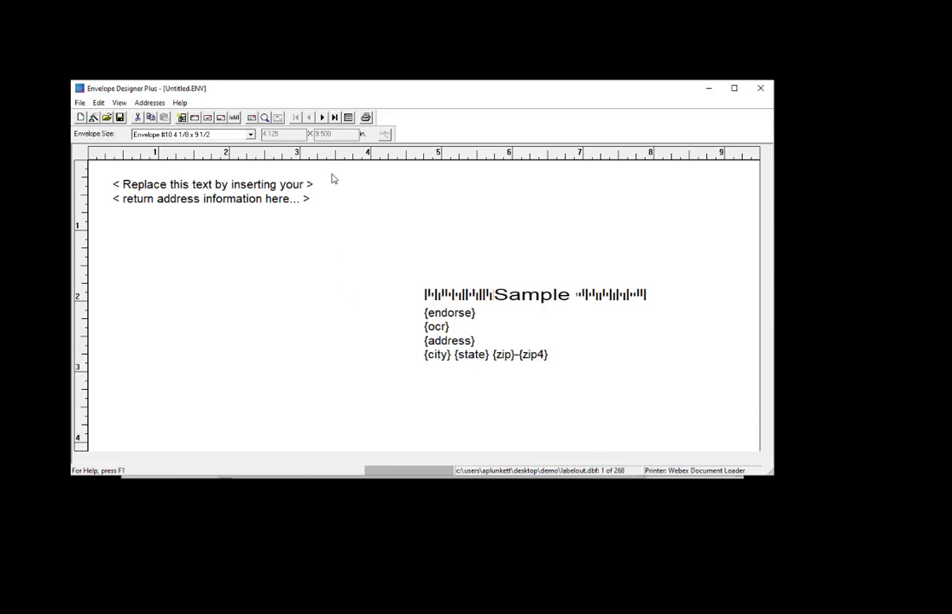
- Switch to data view and browse through the mail list records, including the last and first
left_click(349, 119)
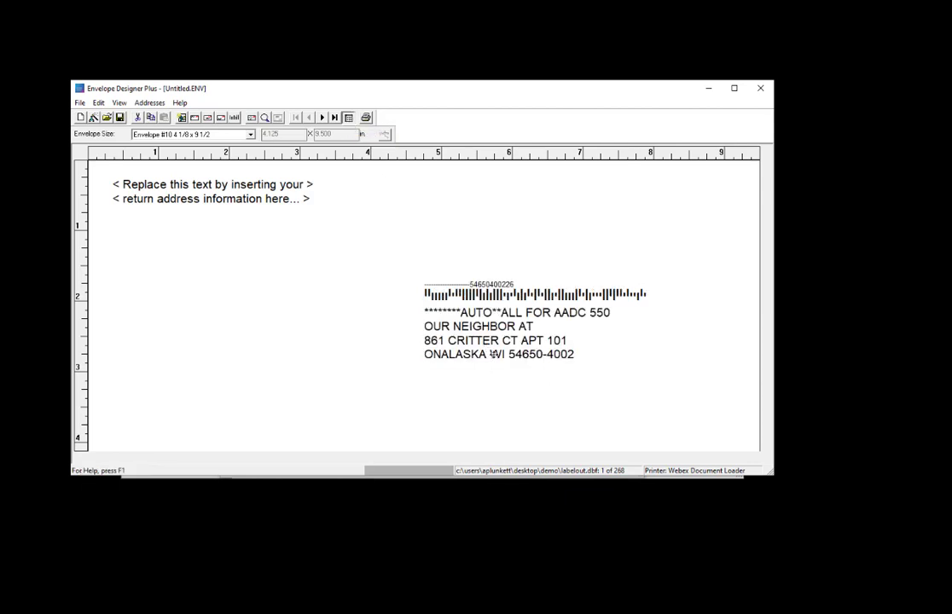
left_click(324, 117)
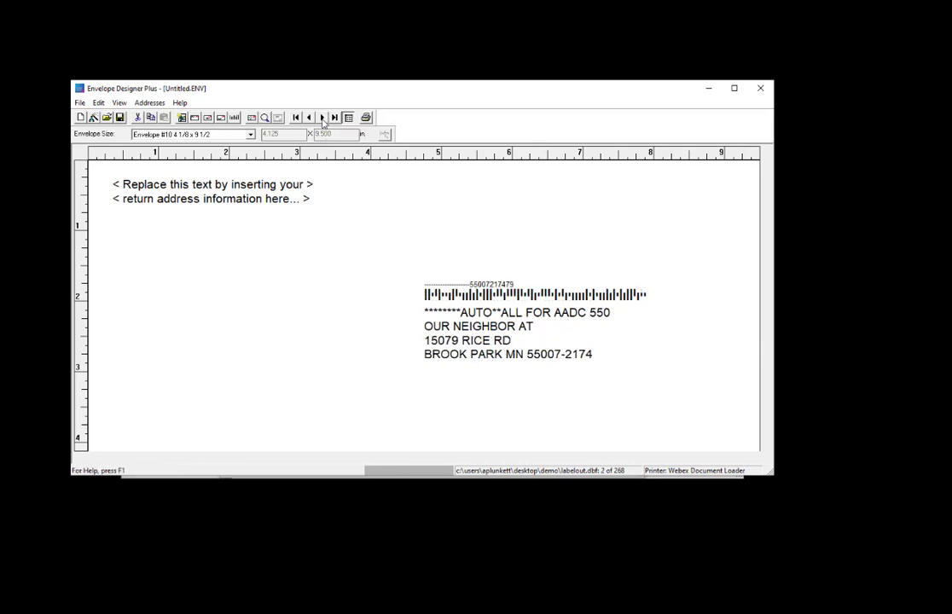
left_click(323, 117)
left_click(324, 118)
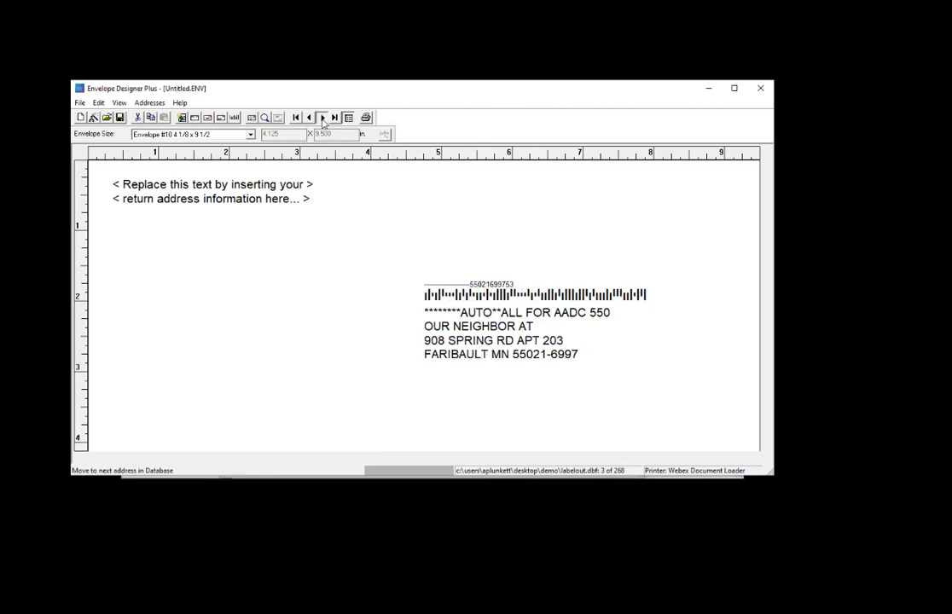
left_click(324, 118)
left_click(323, 118)
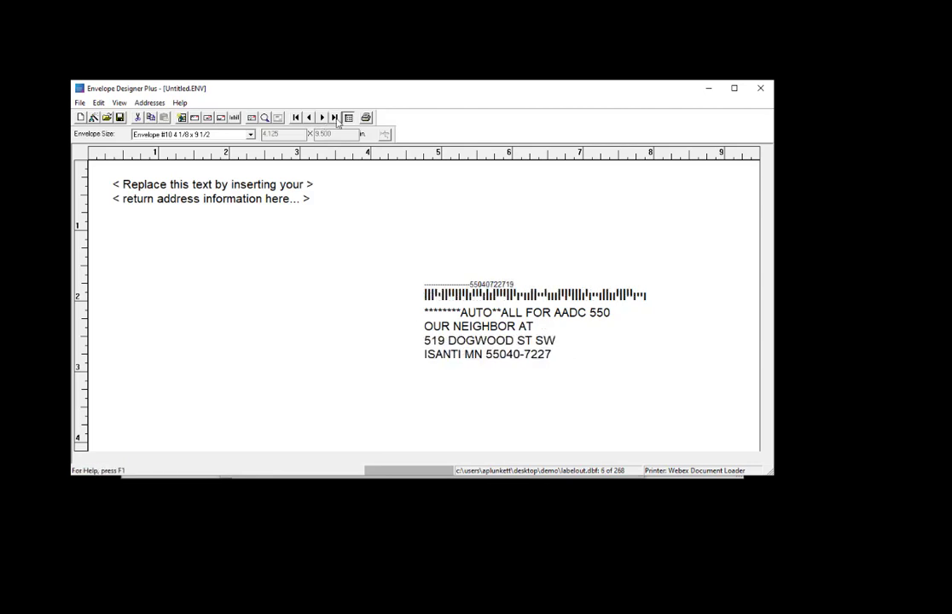
left_click(335, 118)
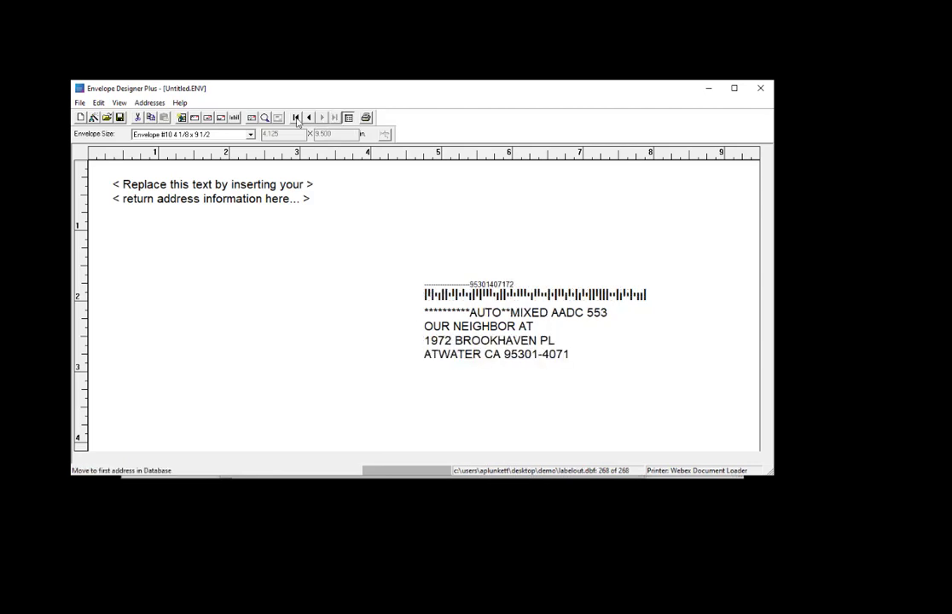
left_click(296, 118)
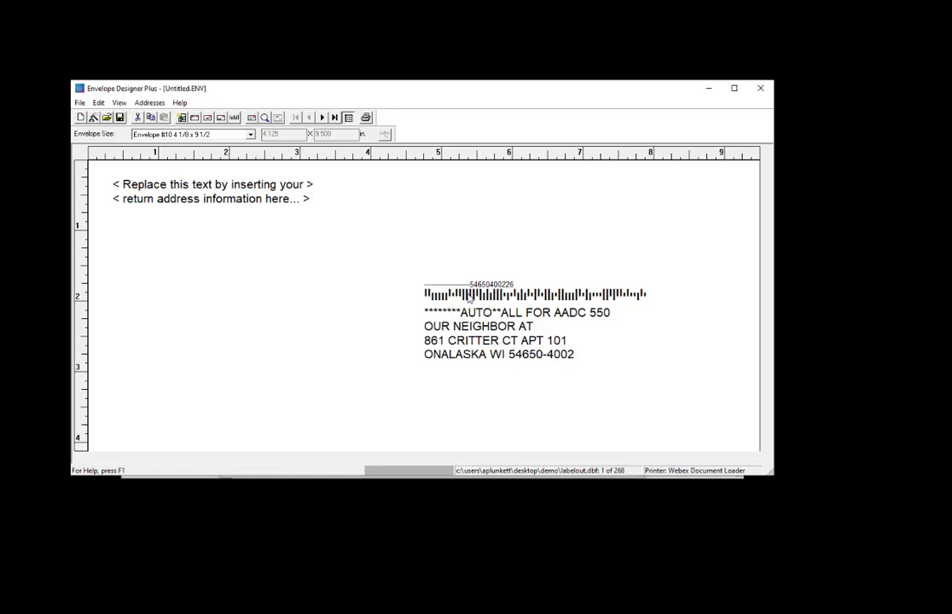
- Set the Intelligent Mail barcode to take all barcode information from the imb_encode field
left_click(349, 119)
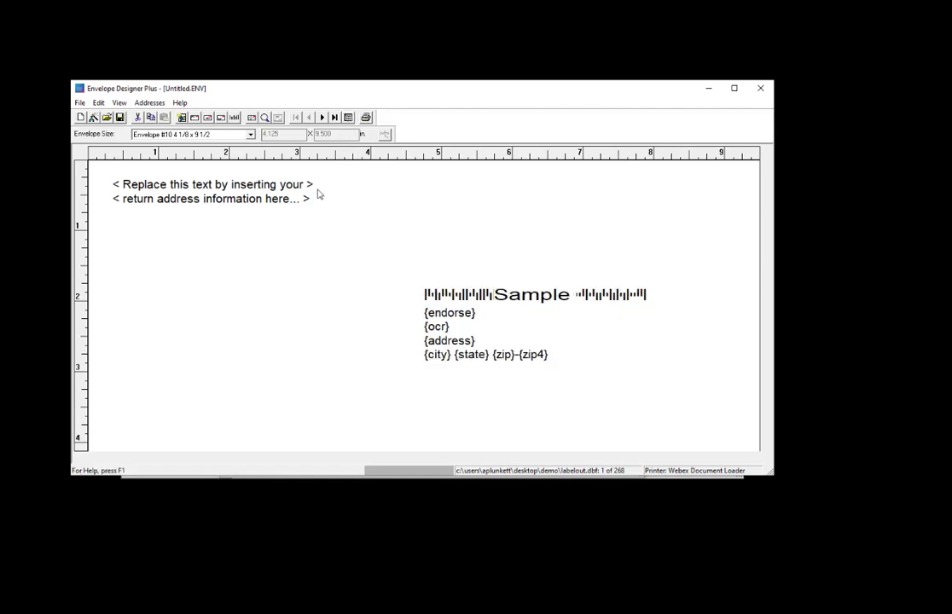
left_click(235, 118)
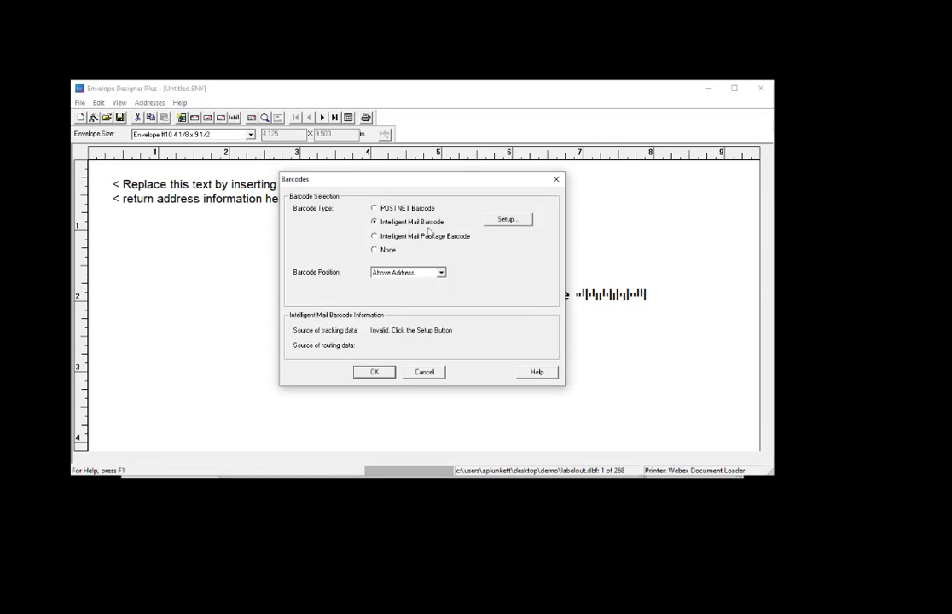
left_click(506, 222)
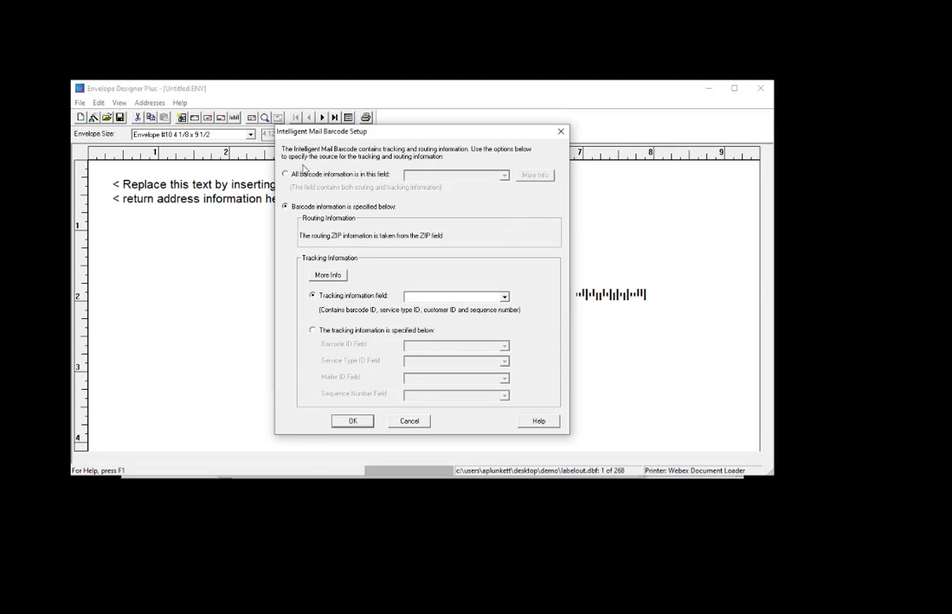
left_click(303, 174)
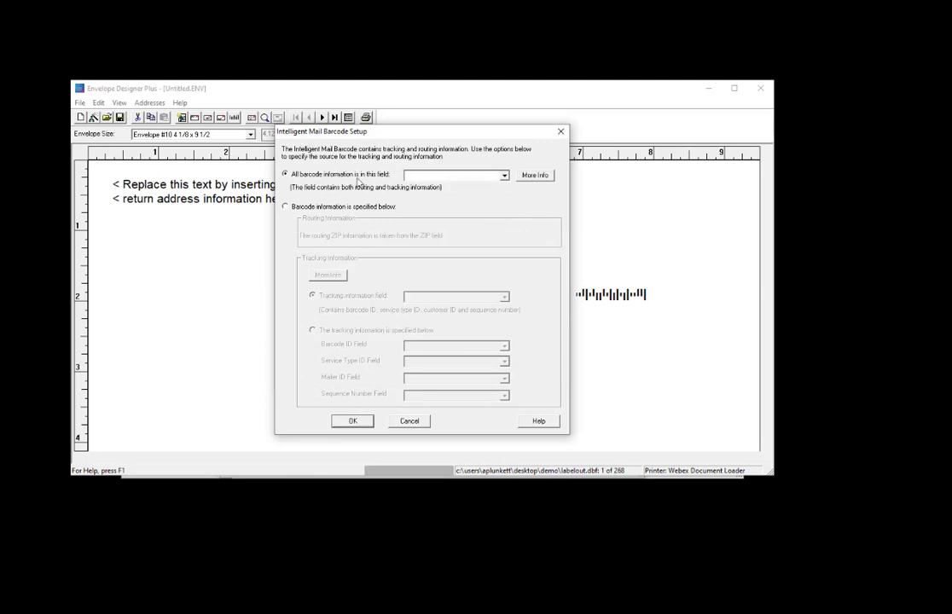
left_click(505, 176)
mouse_move(506, 203)
left_mouse_down()
mouse_move(506, 214)
mouse_move(508, 206)
left_mouse_up()
left_click(505, 214)
left_click(505, 215)
left_click(507, 216)
left_click(506, 215)
left_click(506, 215)
left_click(505, 215)
left_click(462, 206)
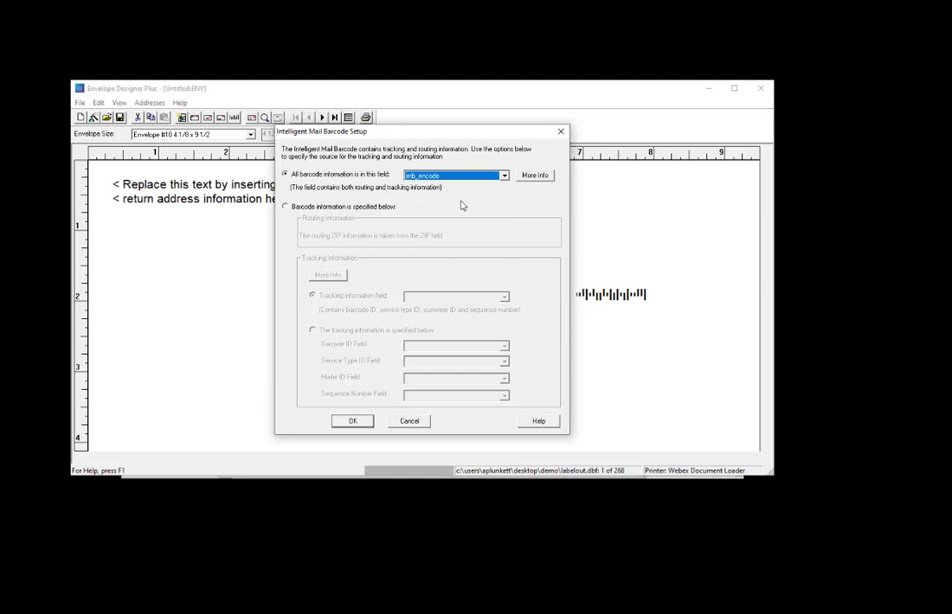
left_click(369, 425)
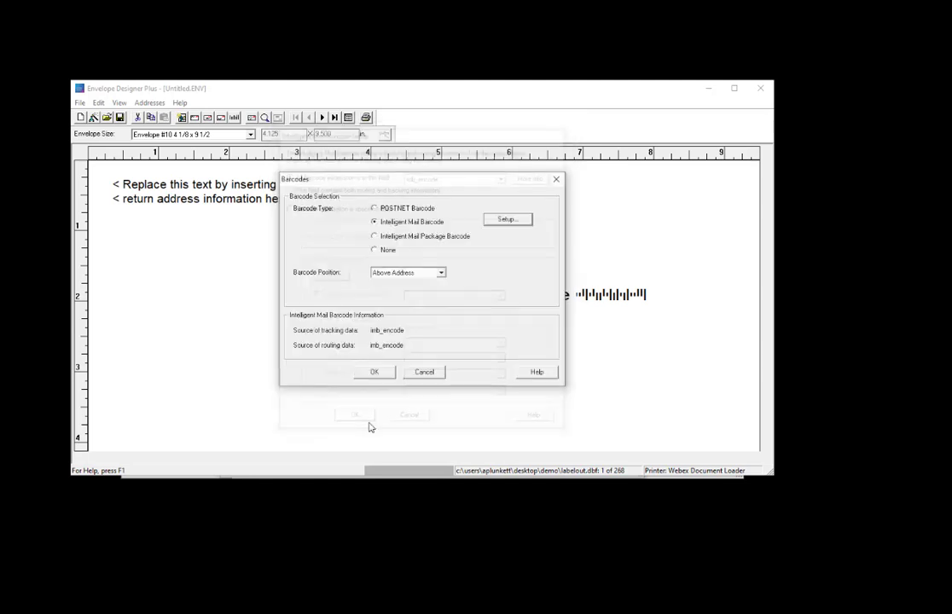
- Keep the barcode positioned above the address, confirm the barcode settings, and switch to data view
left_click(440, 273)
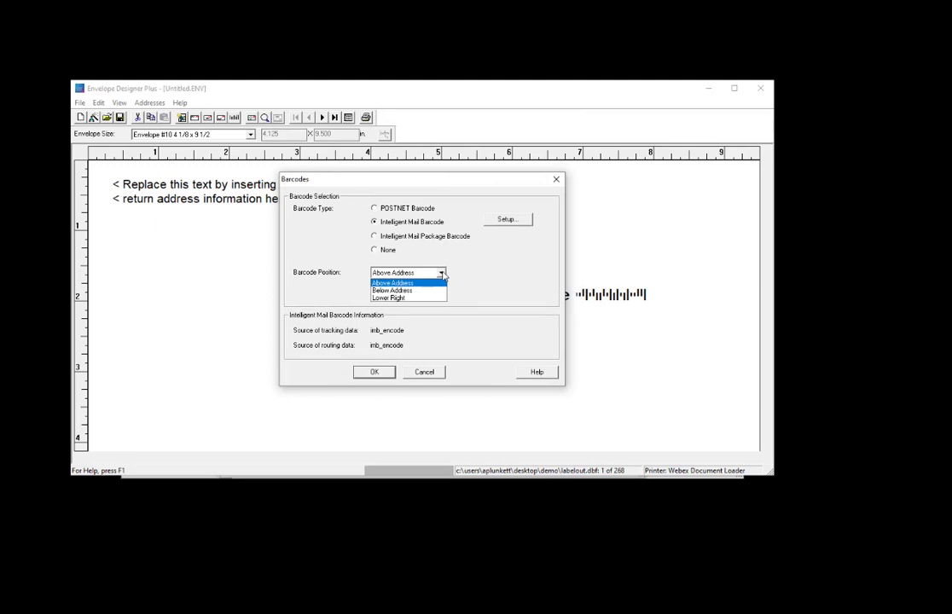
left_click(442, 273)
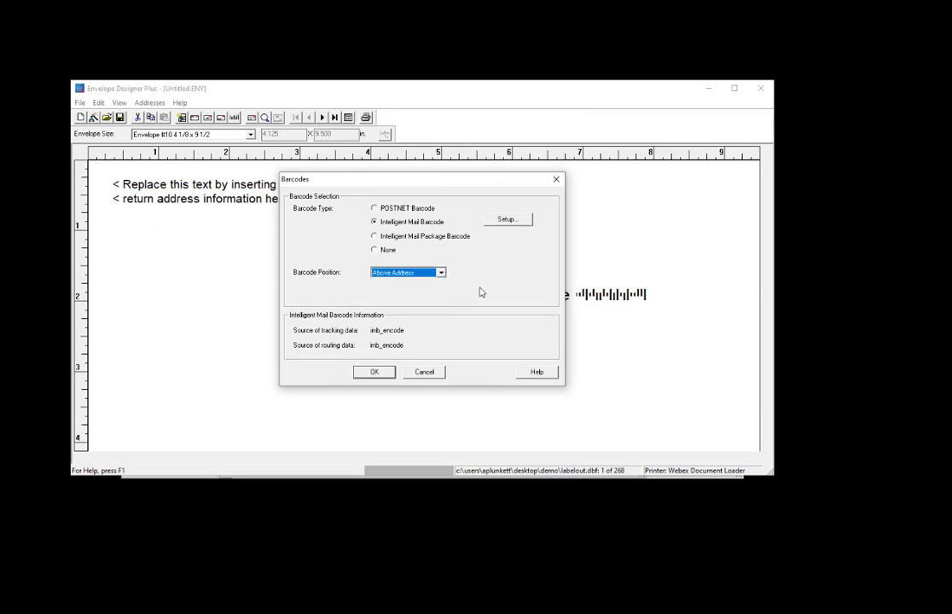
left_click(379, 372)
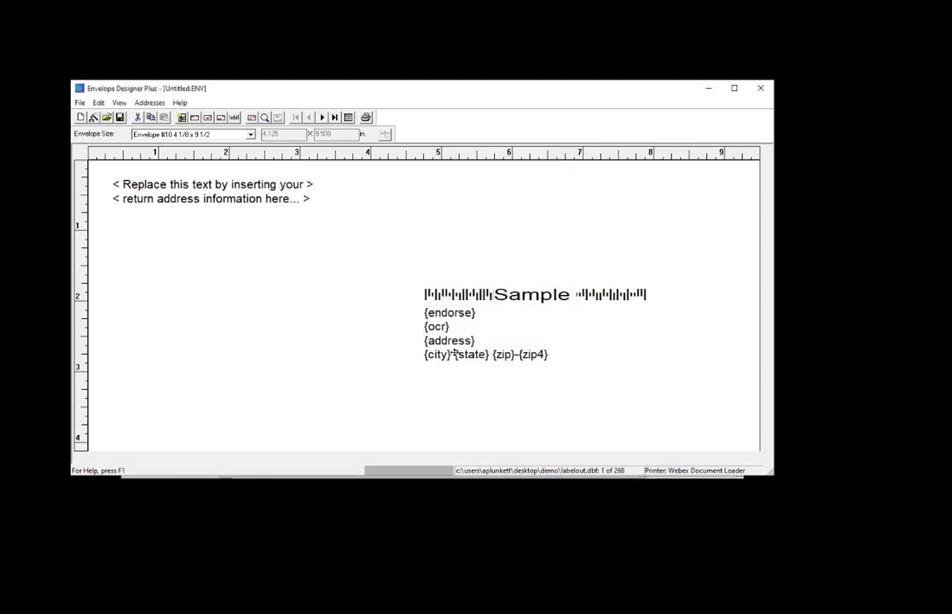
left_click(349, 118)
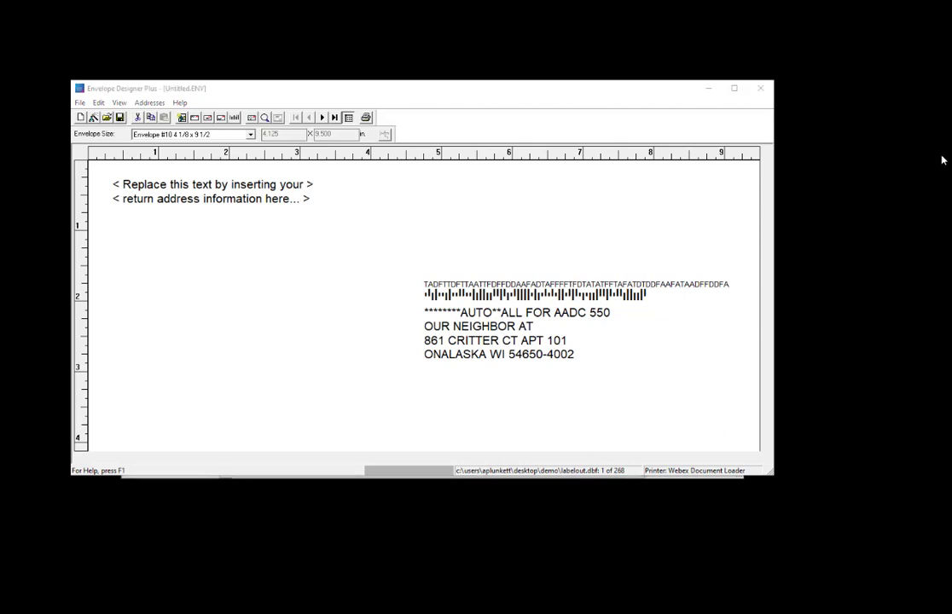
- Add a message block reading Open House Today!
left_click(99, 103)
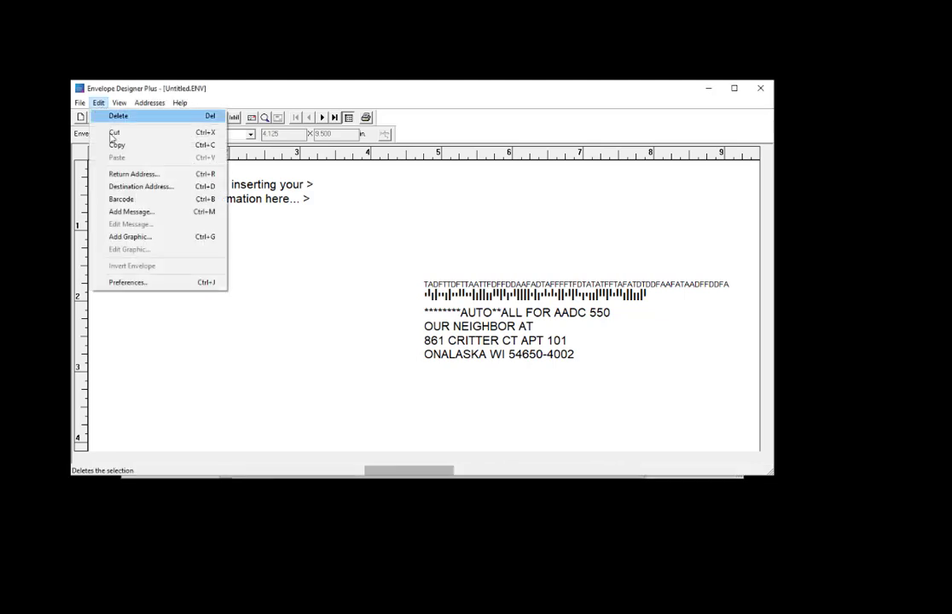
left_click(128, 214)
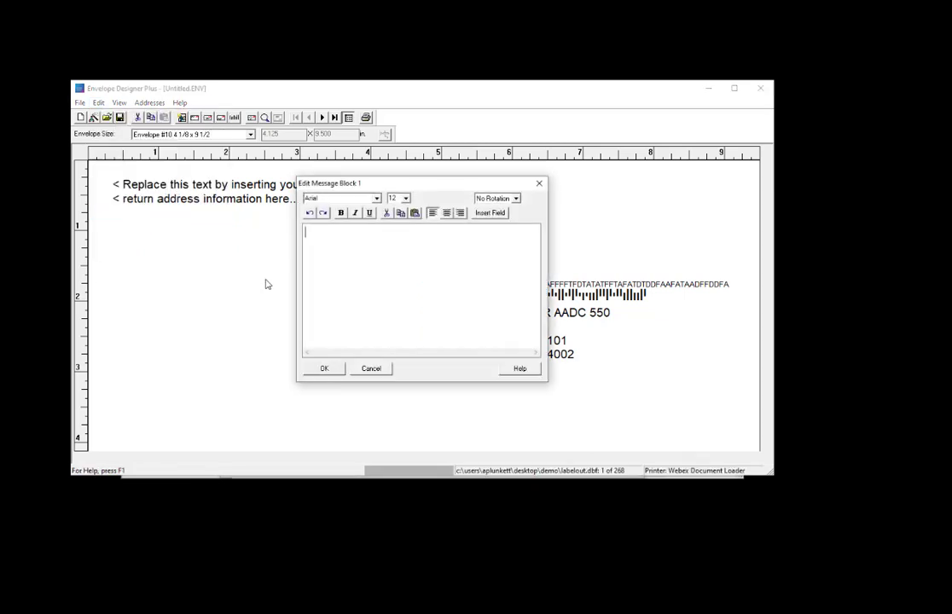
type("Open House Today!")
- Set the message text to 18 point and place the message block left of the destination address
left_click_drag(390, 232, 304, 236)
left_click(406, 198)
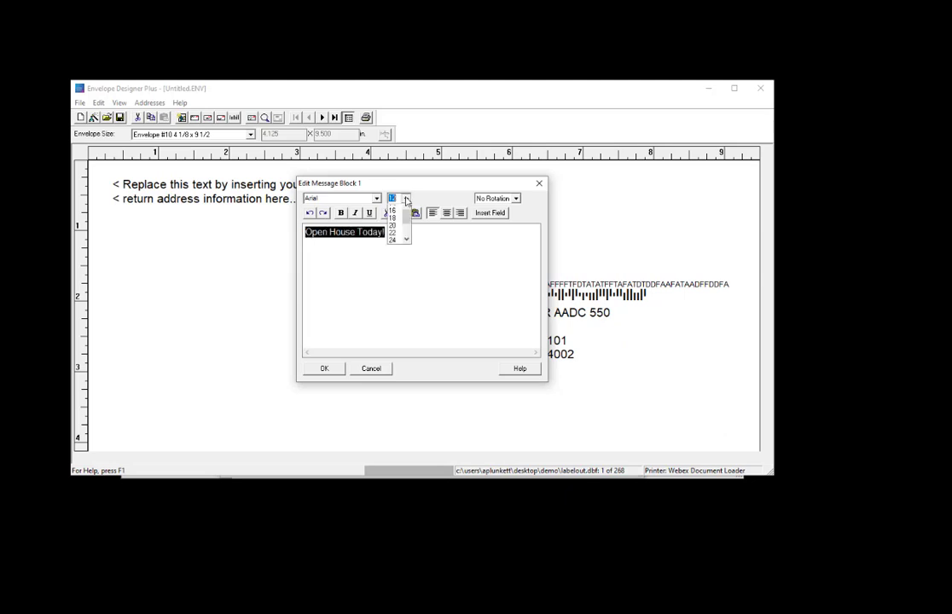
left_click(393, 219)
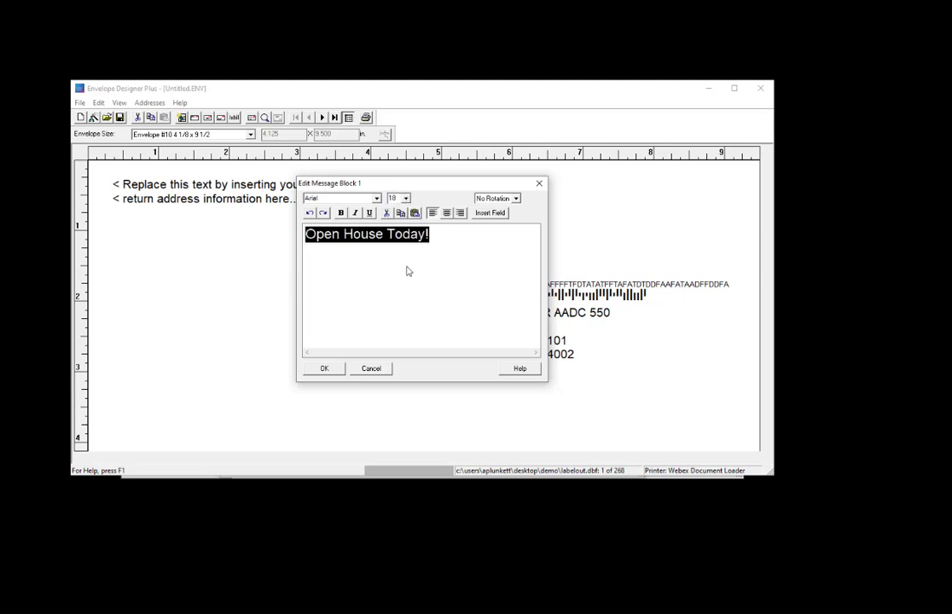
left_click(407, 271)
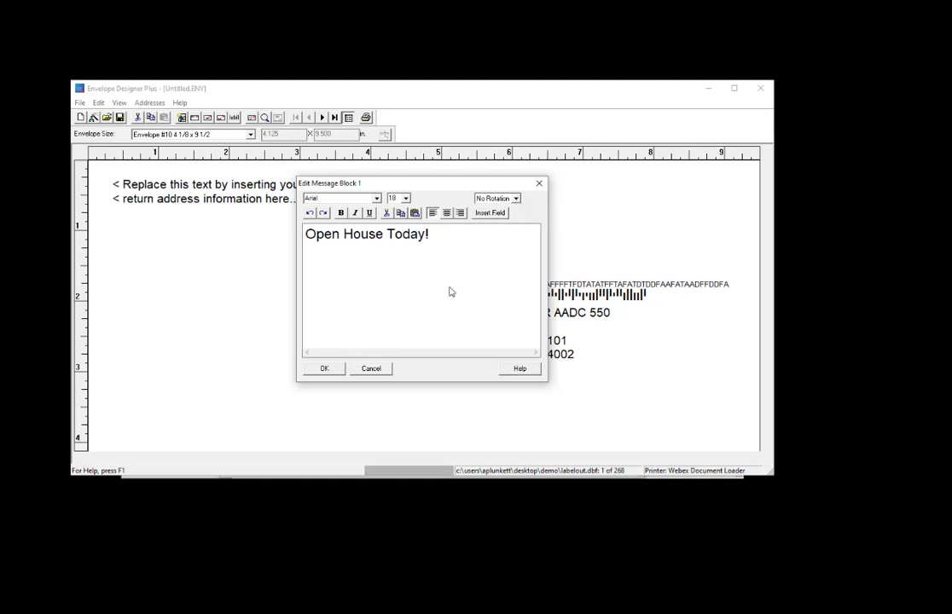
left_click(332, 373)
left_click_drag(154, 435, 269, 354)
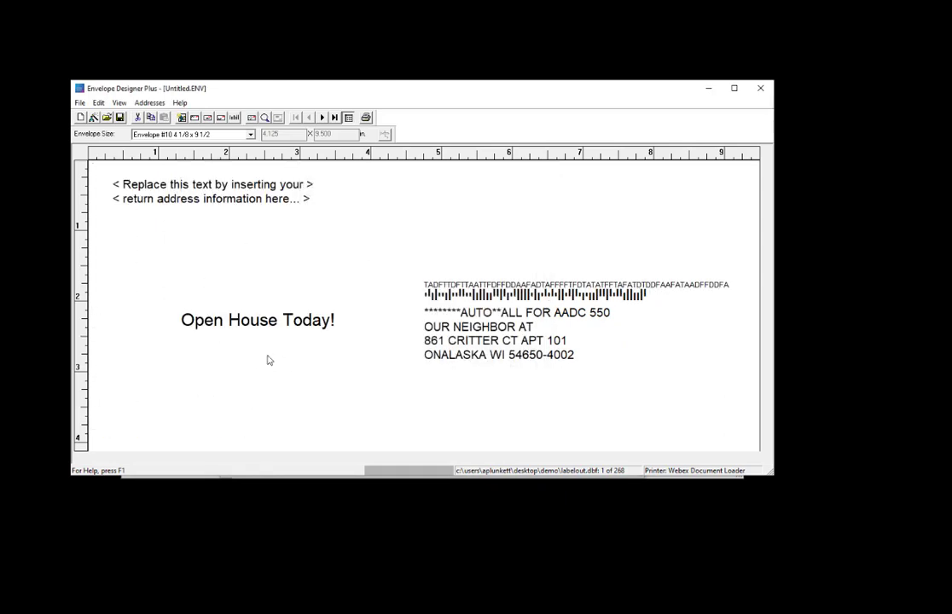
left_click(189, 196)
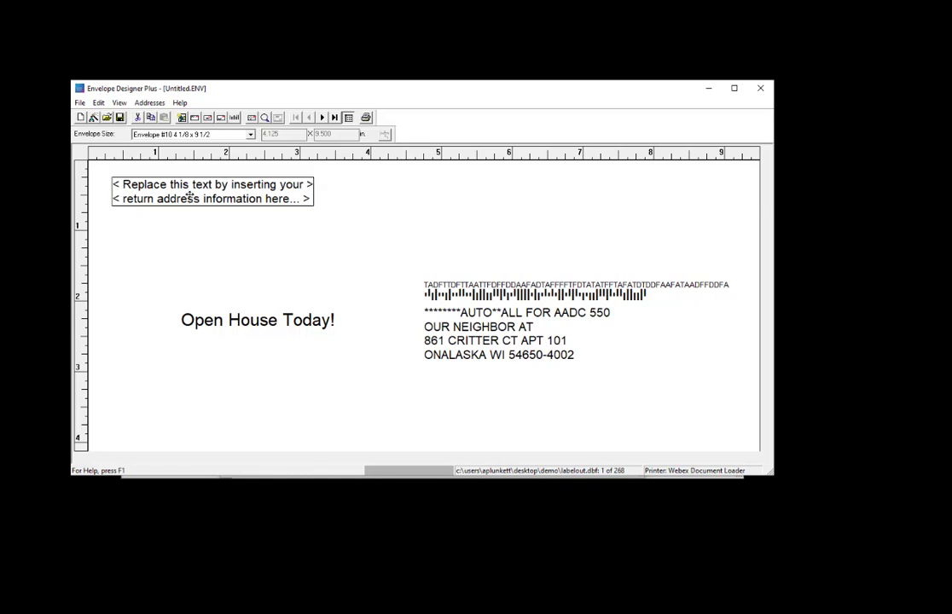
double_click(190, 196)
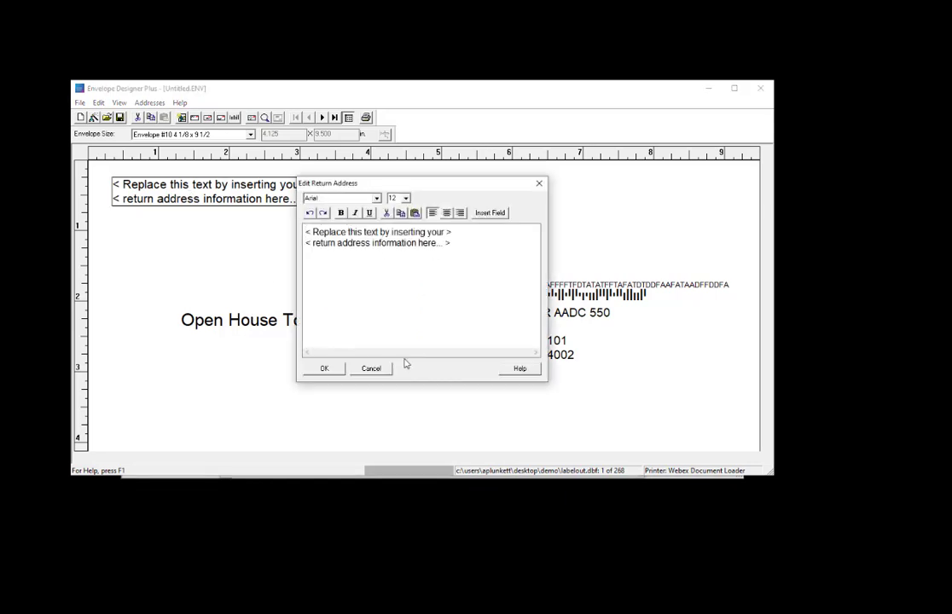
left_click(375, 368)
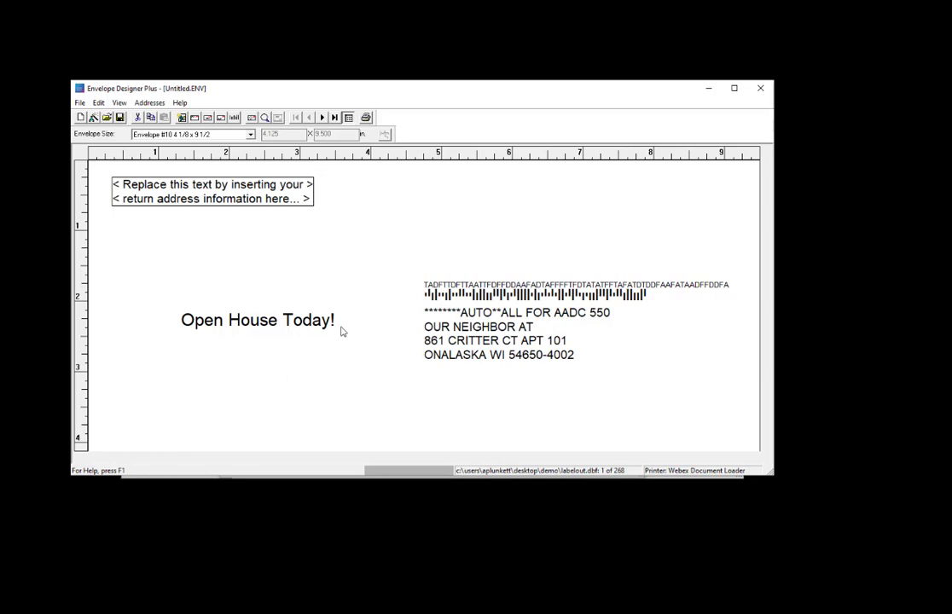
left_click(100, 103)
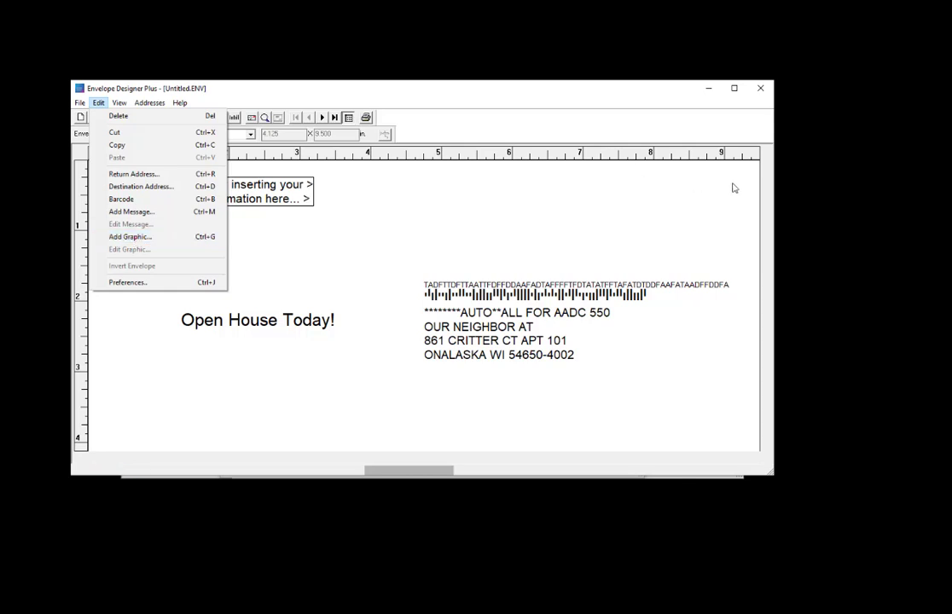
key("Escape")
left_click(346, 219)
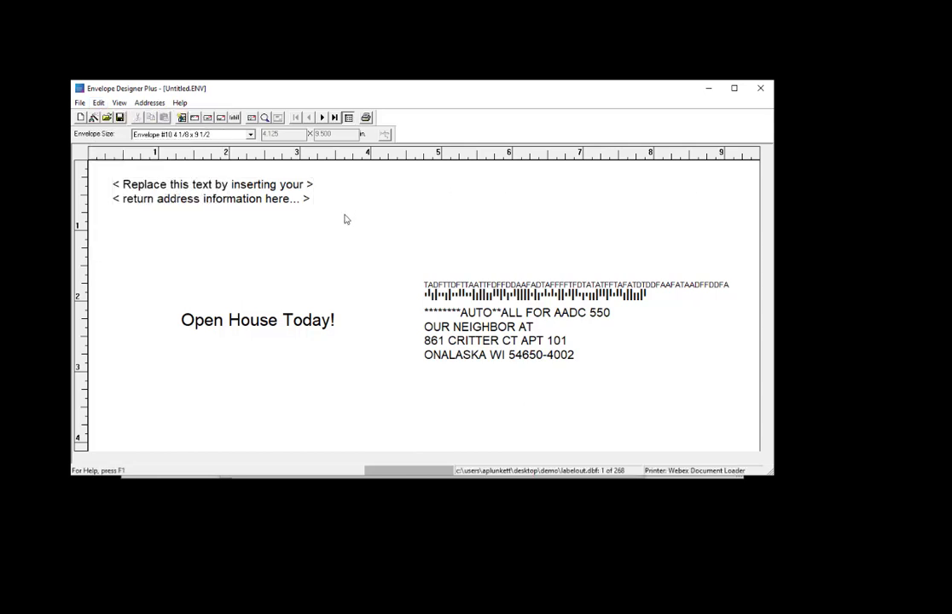
- Open the print dialog, select Microsoft Print to PDF as the printer, and cancel
left_click(367, 118)
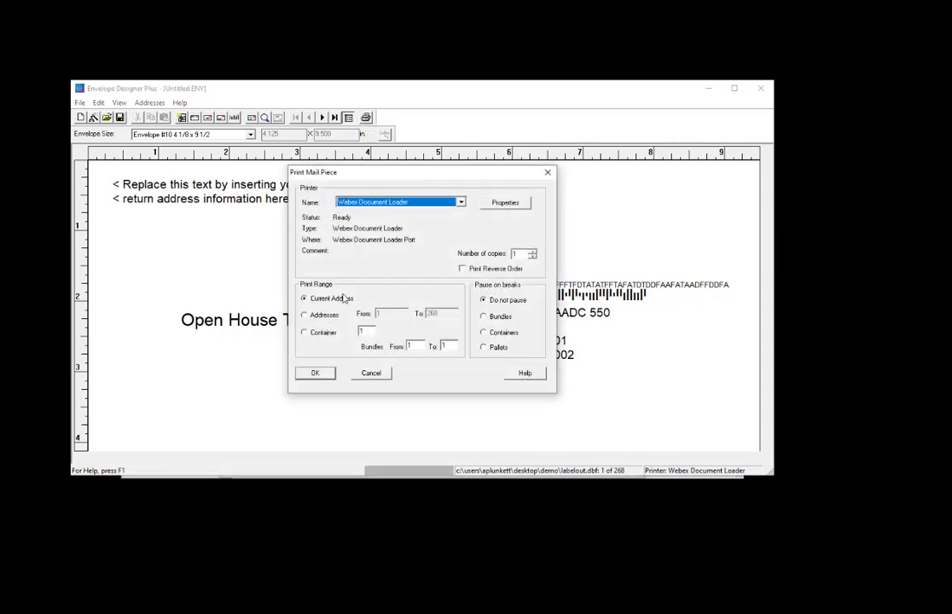
left_click(461, 202)
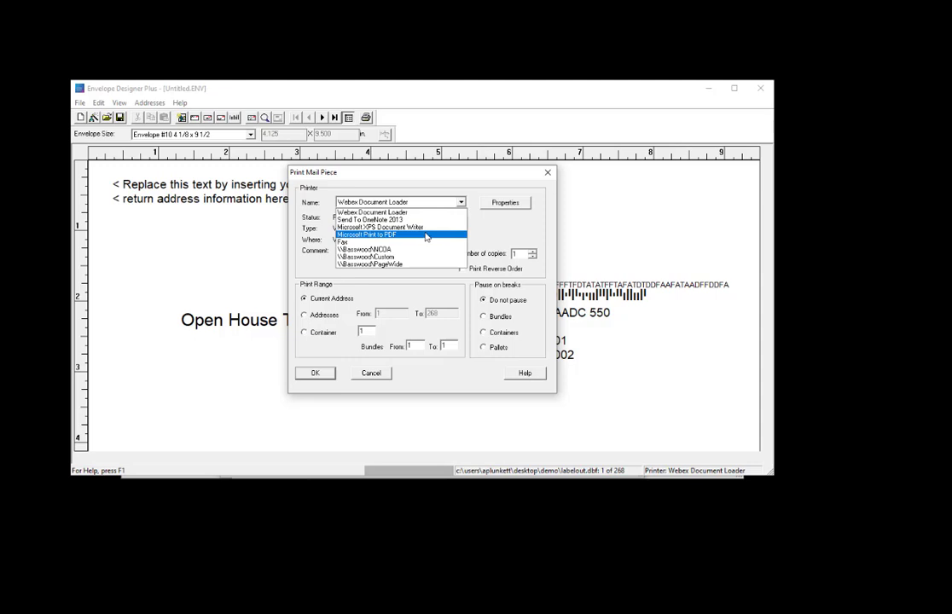
left_click(425, 235)
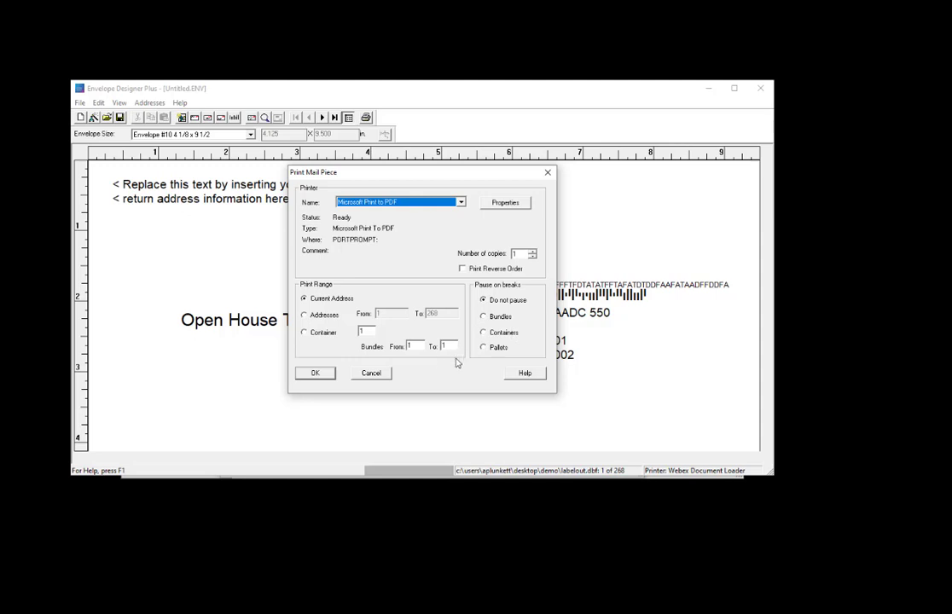
left_click(372, 373)
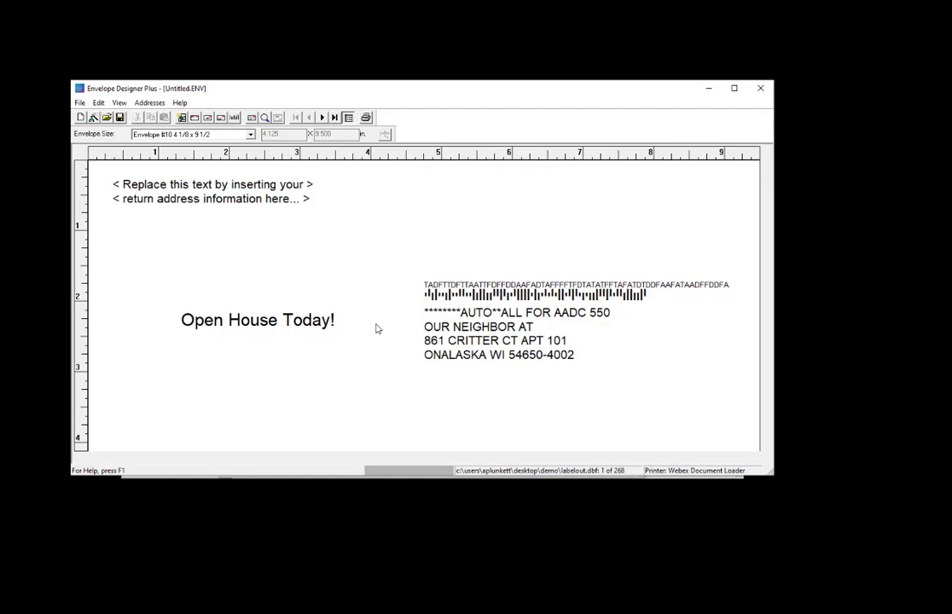